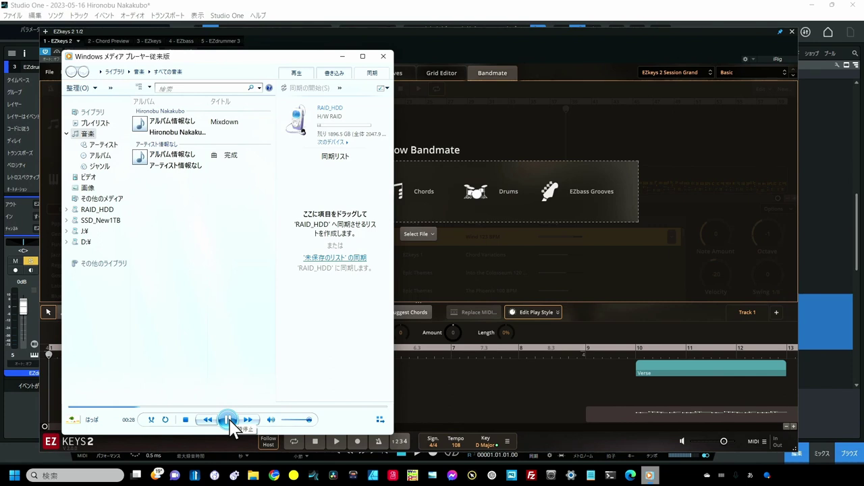
Pause the reference song and load melo.mid from the MIDITEMP folder as the Bandmate source
click(229, 422)
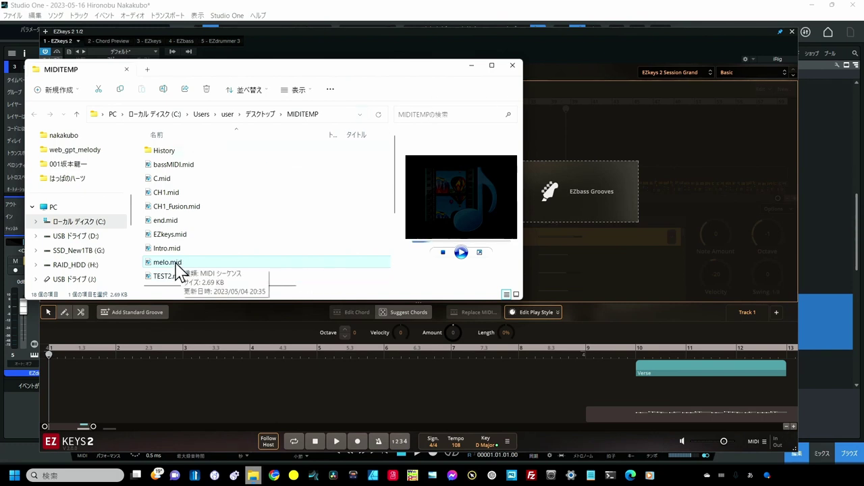
drag(180, 272, 573, 204)
click(472, 380)
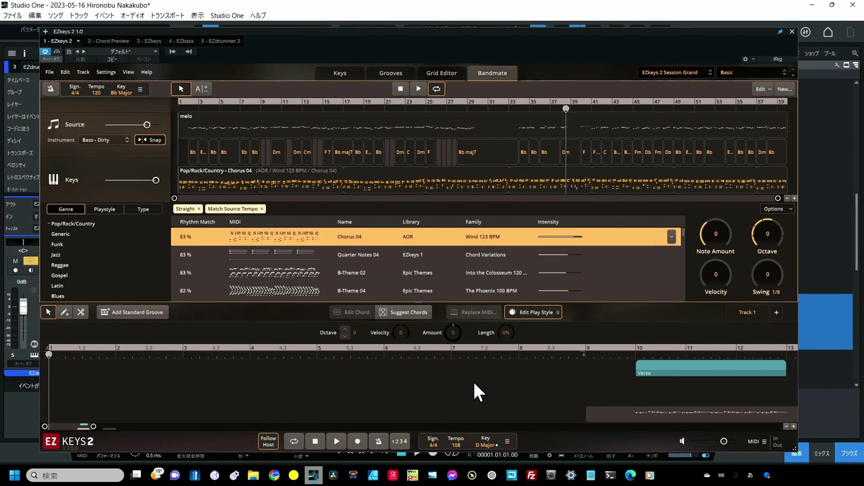
Play the Bandmate tracks and lower the Keys volume to balance it against the source melody
click(416, 88)
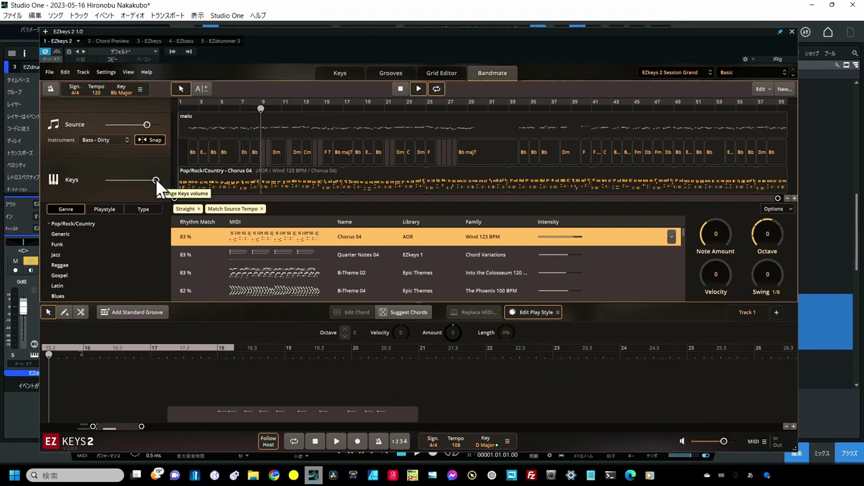
drag(156, 179, 146, 176)
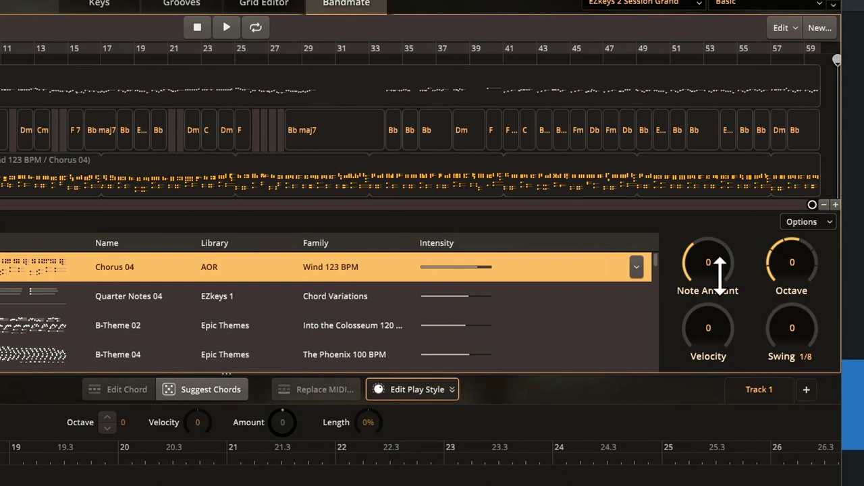
Raise the Note Amount of the Chorus 04 part to 9 and audition it with looping on
drag(720, 277, 718, 238)
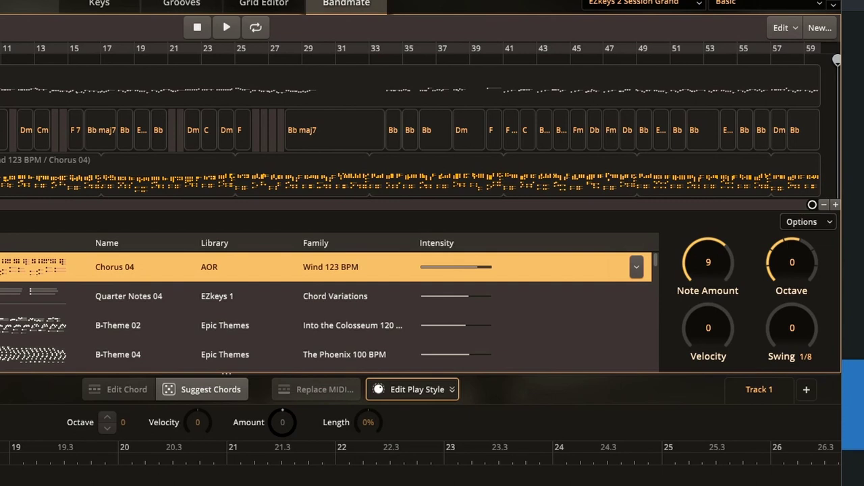
key(l)
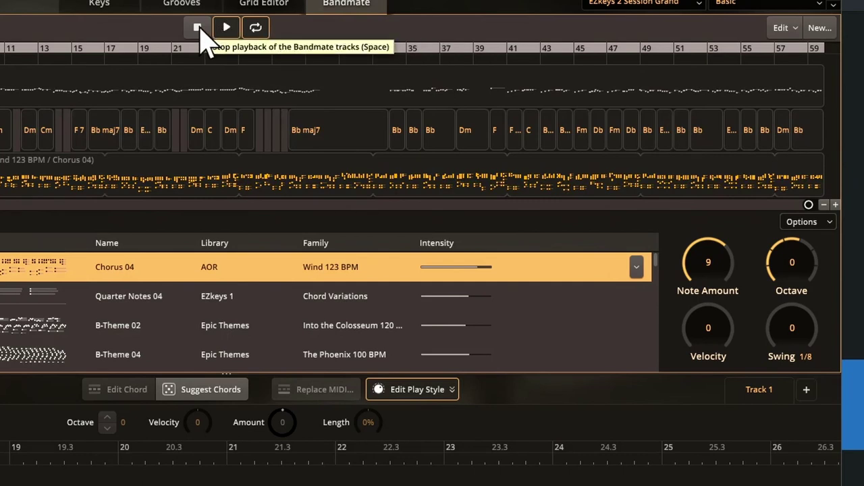
click(200, 29)
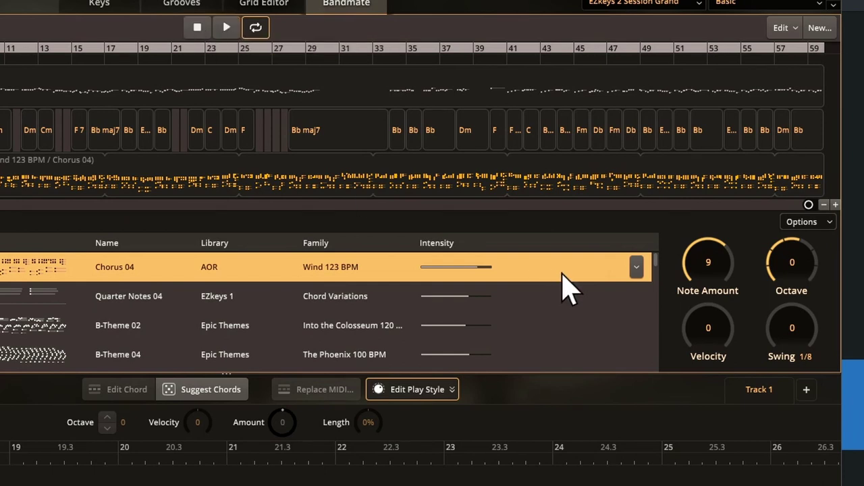
Audition the Chorus 04 part with Note Amount at -6, and finally set Note Amount to 11
drag(705, 270, 704, 321)
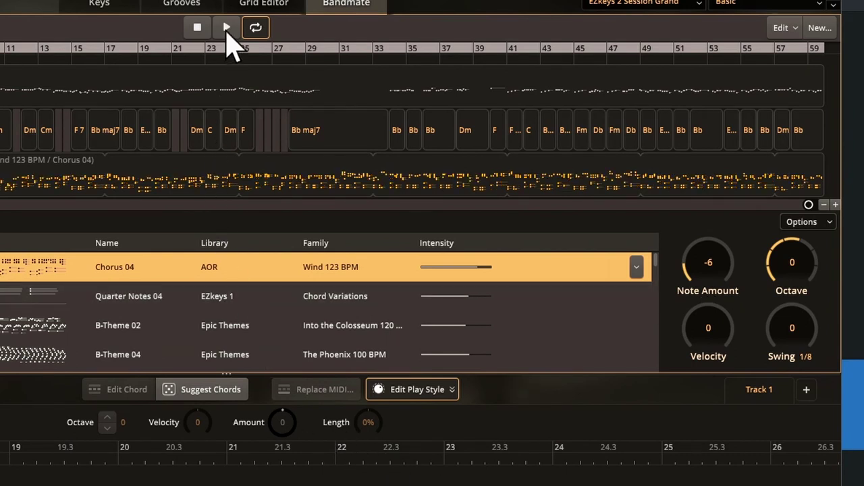
click(227, 29)
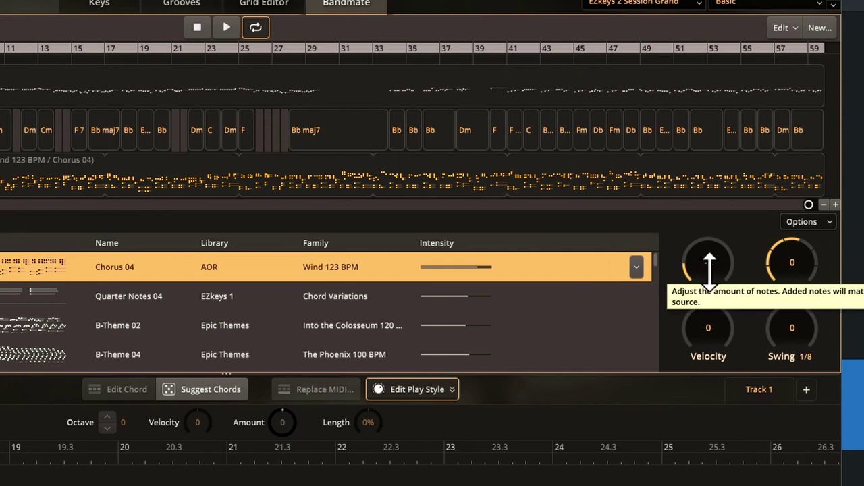
drag(709, 270, 727, 197)
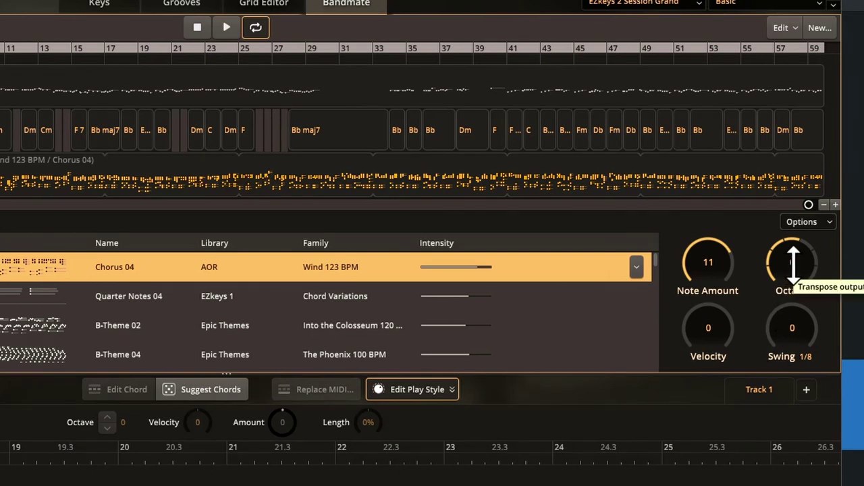
Audition the keys part with Octave at -1 and return Octave to 0
drag(793, 267, 793, 291)
click(223, 30)
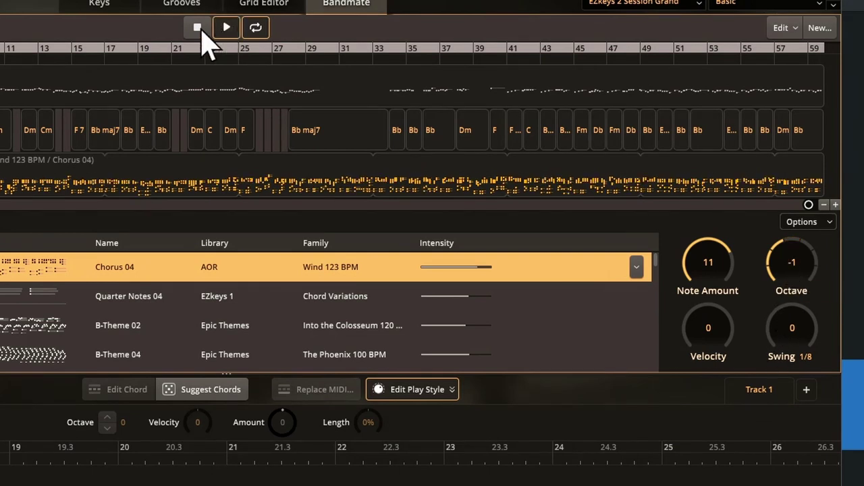
click(200, 27)
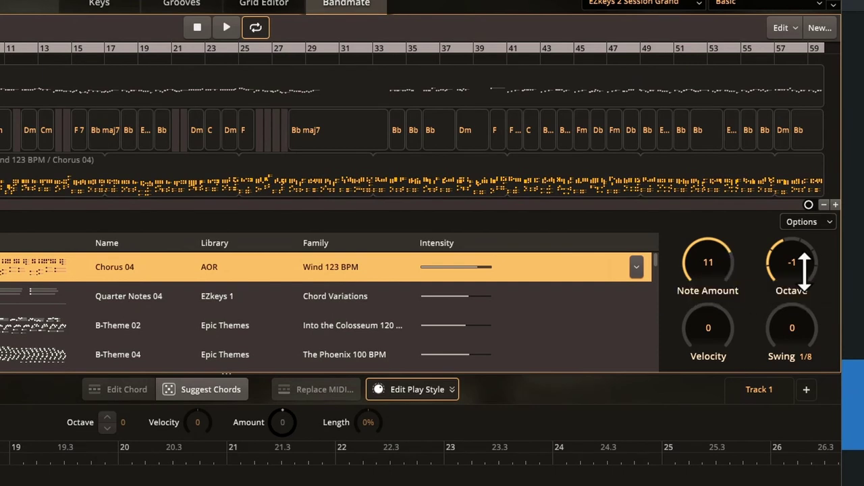
drag(804, 267, 804, 251)
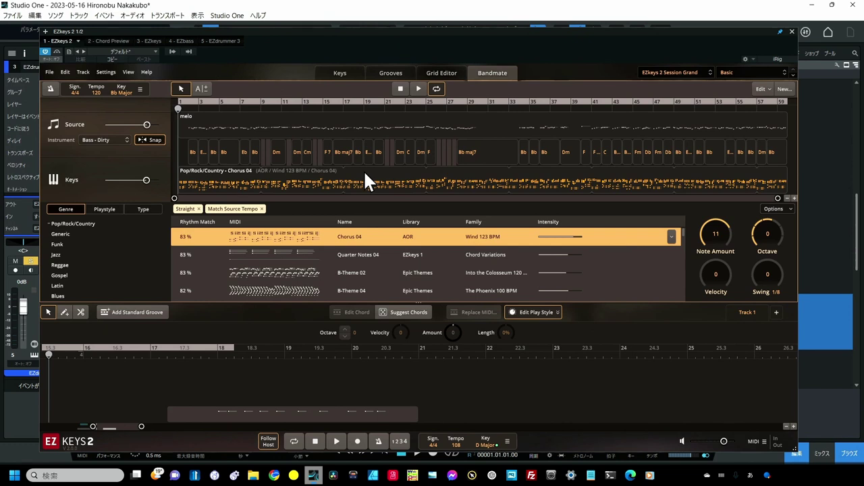
Place the generated Chorus 04 keys part on the EZkeys song track at bar 1 and show the Grooves browser
drag(365, 177, 49, 371)
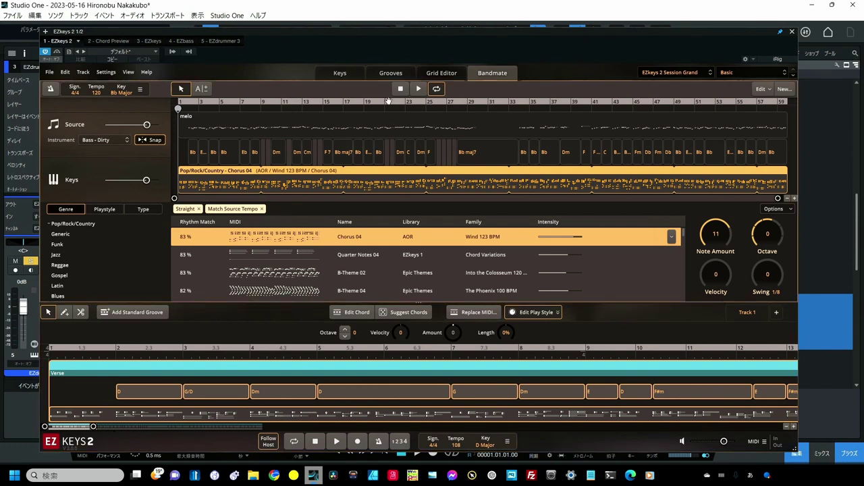
click(391, 74)
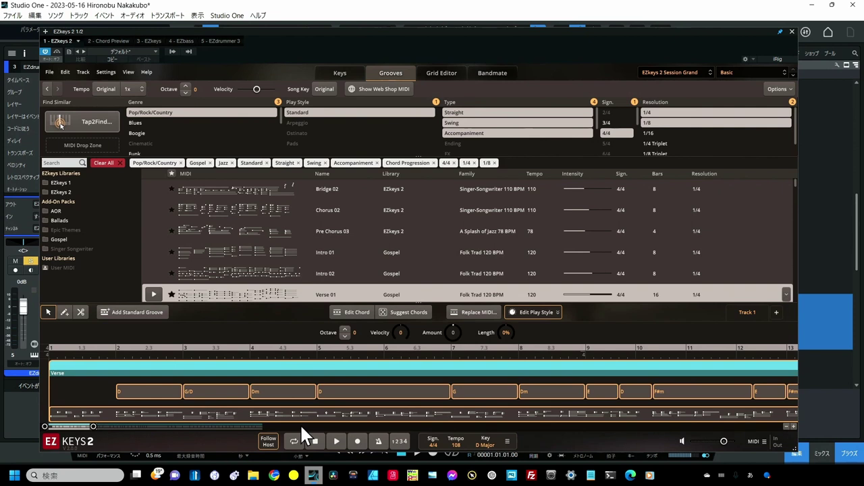
drag(93, 427, 300, 429)
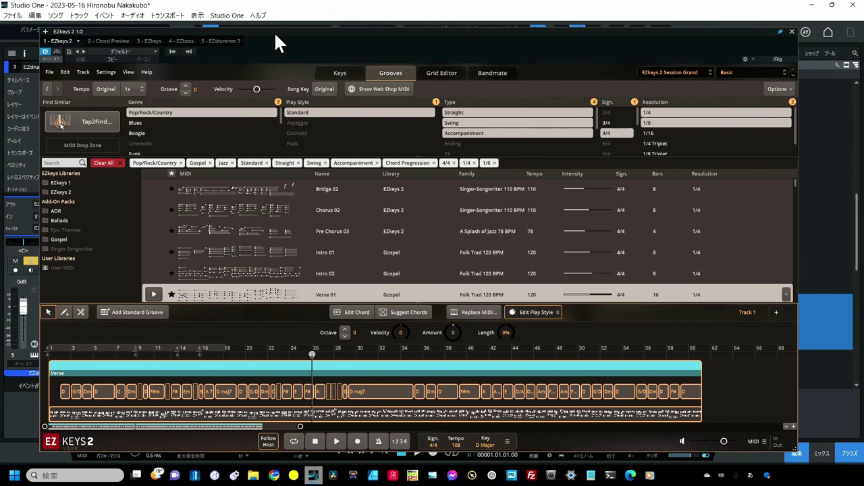
Close the EZkeys window and add a new instrument track below EZdrummer 3
click(792, 31)
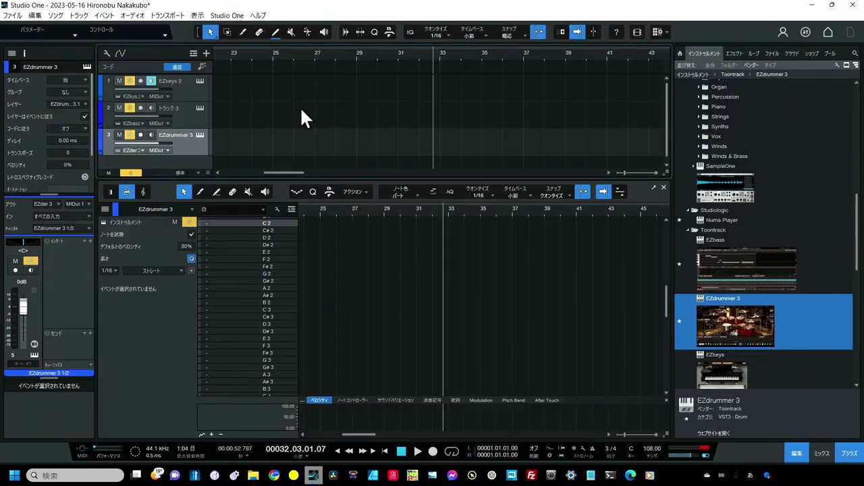
right_click(192, 162)
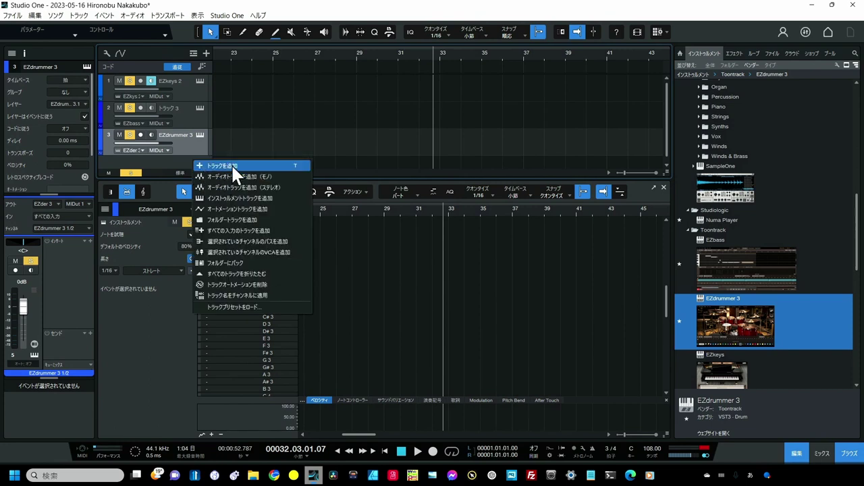
click(232, 165)
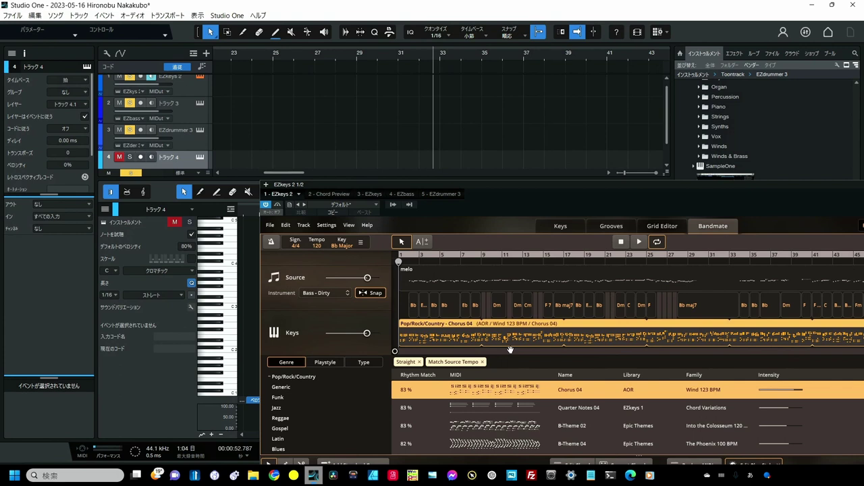
Copy the melo source melody from Bandmate onto the new fourth track, starting at bar 1
click(504, 280)
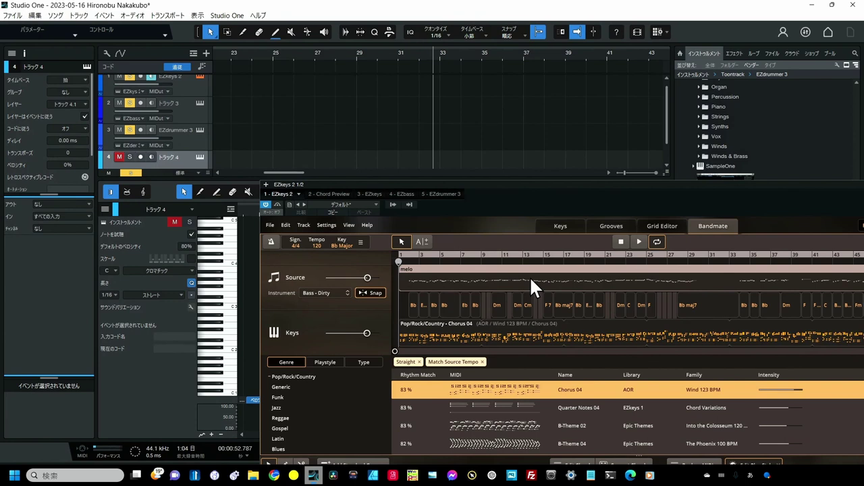
drag(284, 173, 240, 173)
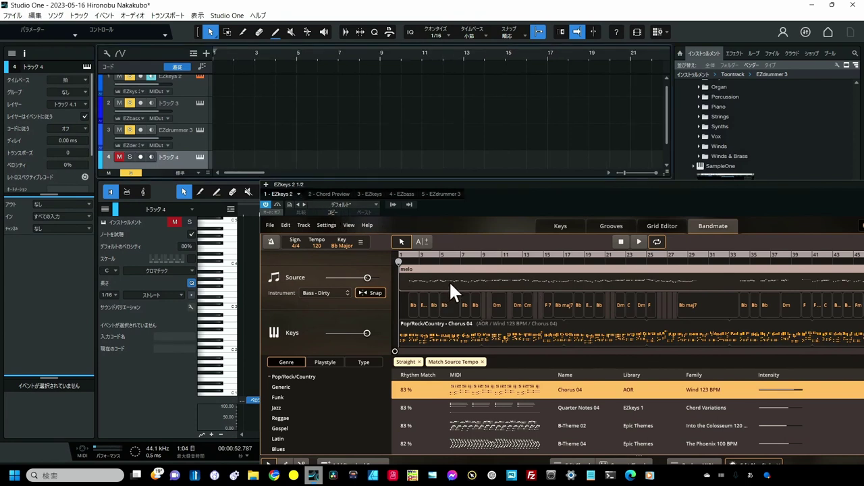
drag(450, 281, 229, 160)
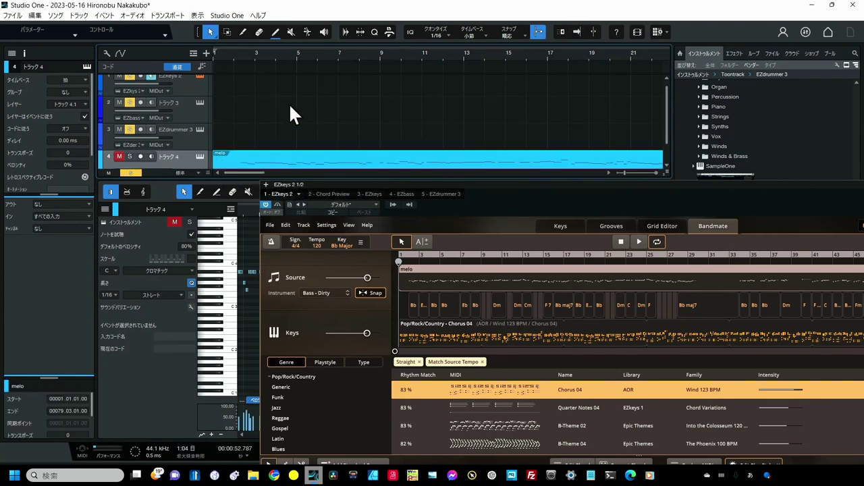
drag(250, 54, 260, 34)
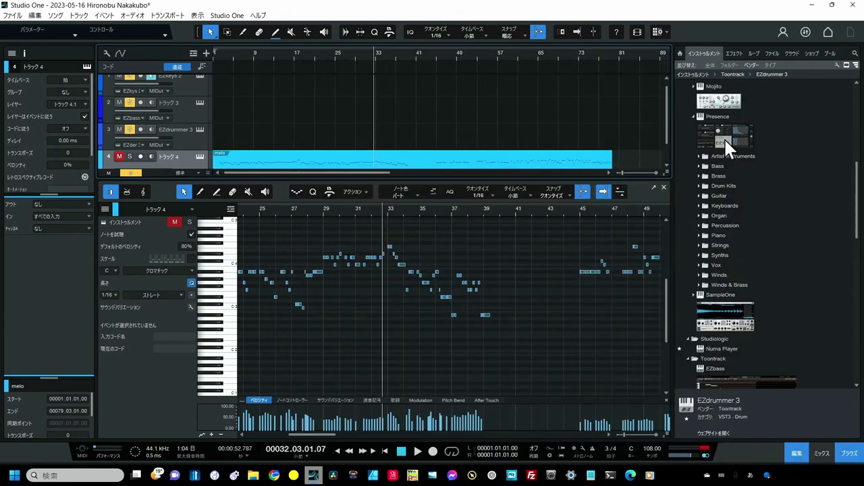
Assign the Presence instrument to the melody track and choose Harmonica from its Winds sounds
drag(724, 135, 283, 245)
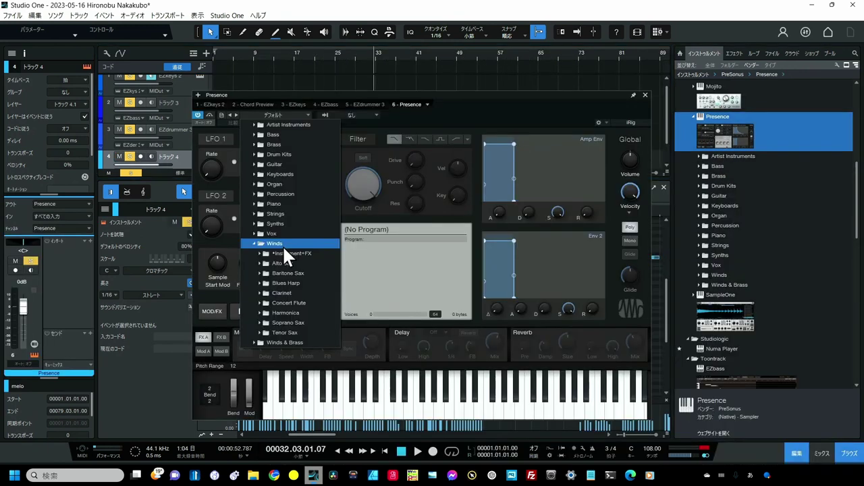
click(284, 313)
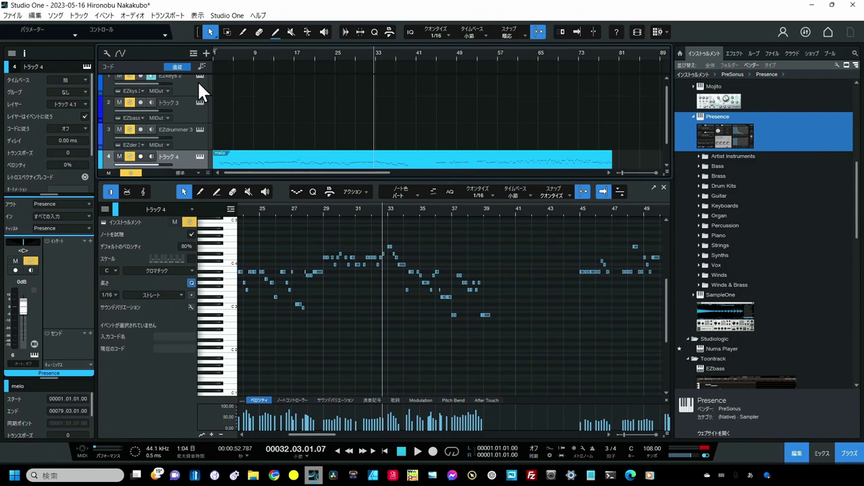
Play the song from the beginning to check the melody together with the keys accompaniment, and stop playback
scroll(199, 84, up, 1)
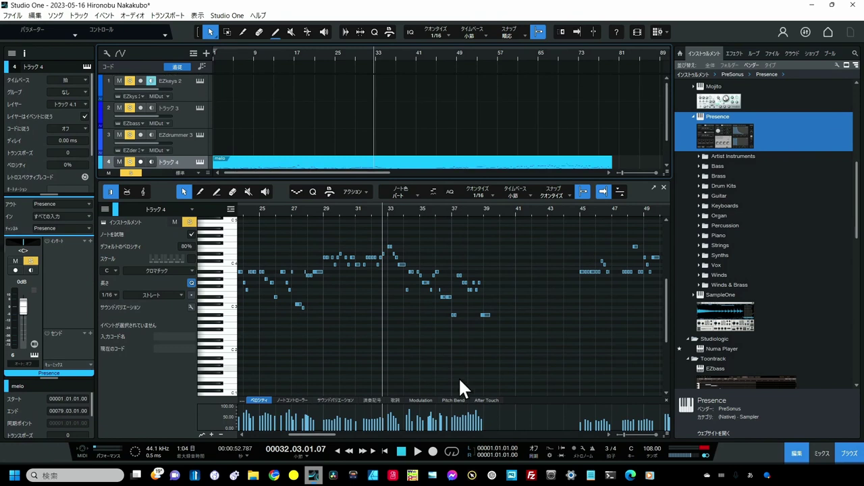
click(385, 452)
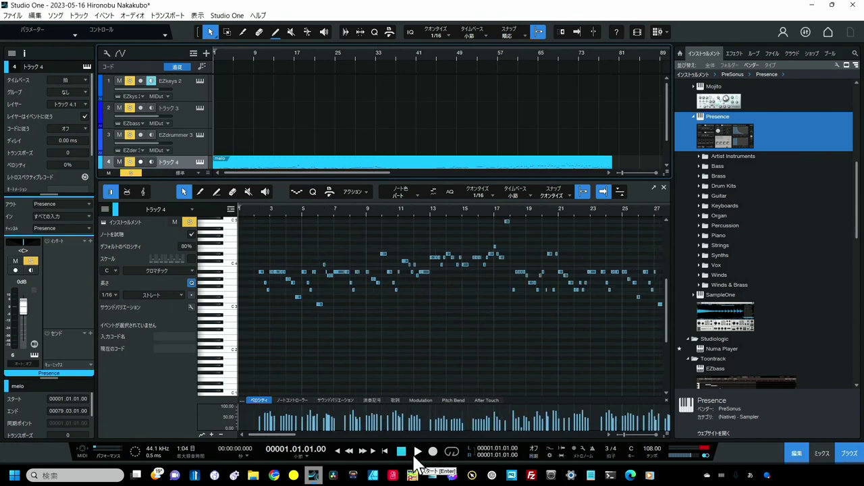
click(415, 457)
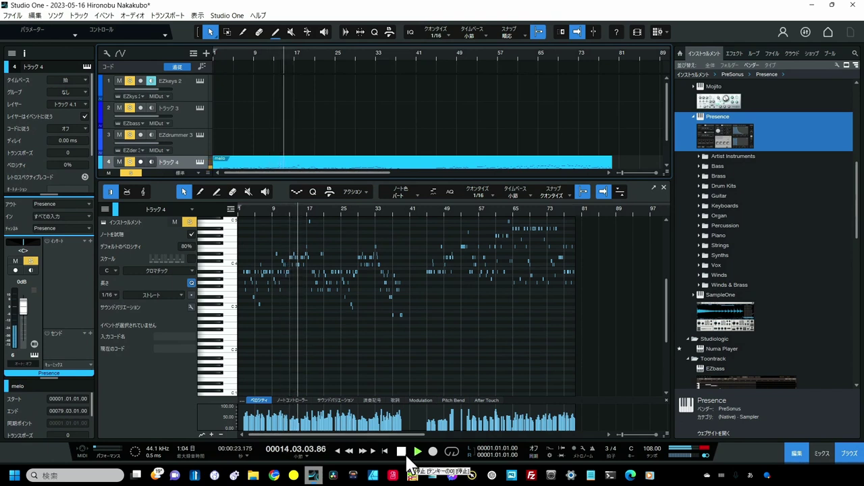
click(402, 452)
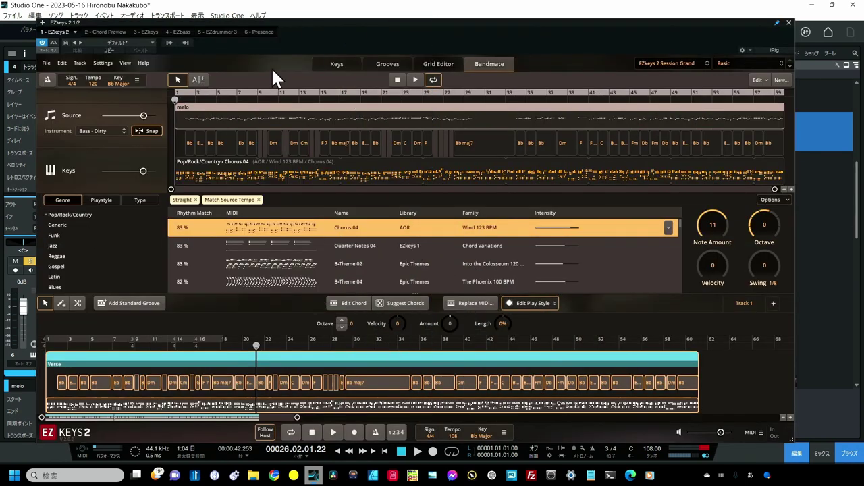
Stop playback and split the Verse block on the EZkeys song track at bar 10
drag(281, 34, 295, 6)
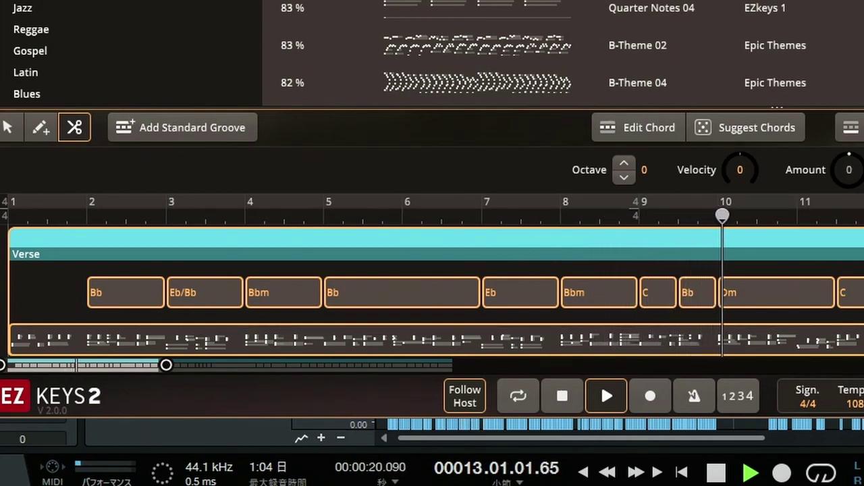
key(space)
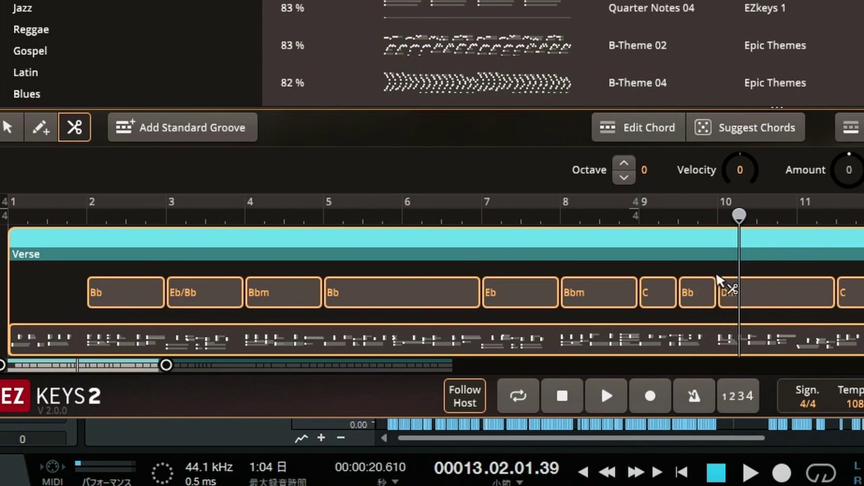
click(717, 254)
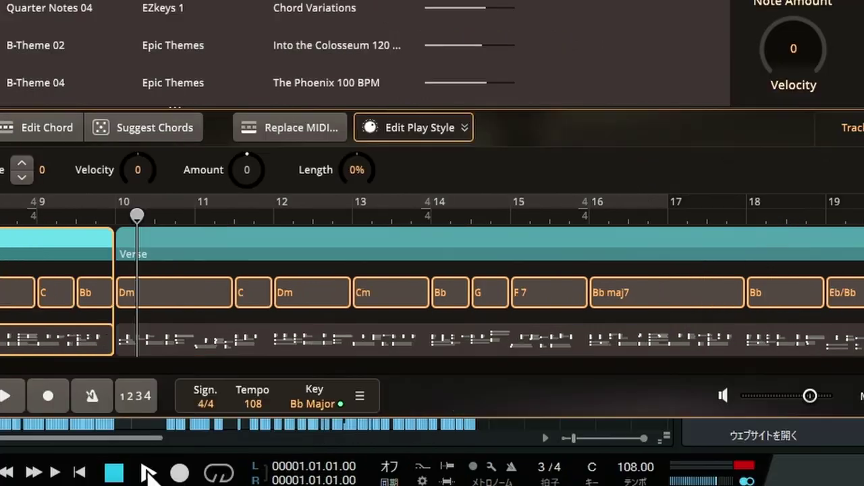
Listen to the following section and split the second Verse block at bar 14
click(148, 473)
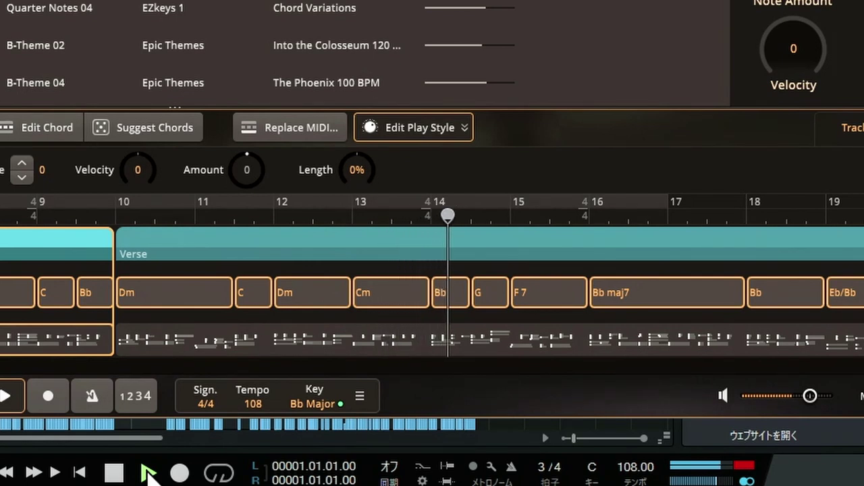
click(148, 473)
click(431, 247)
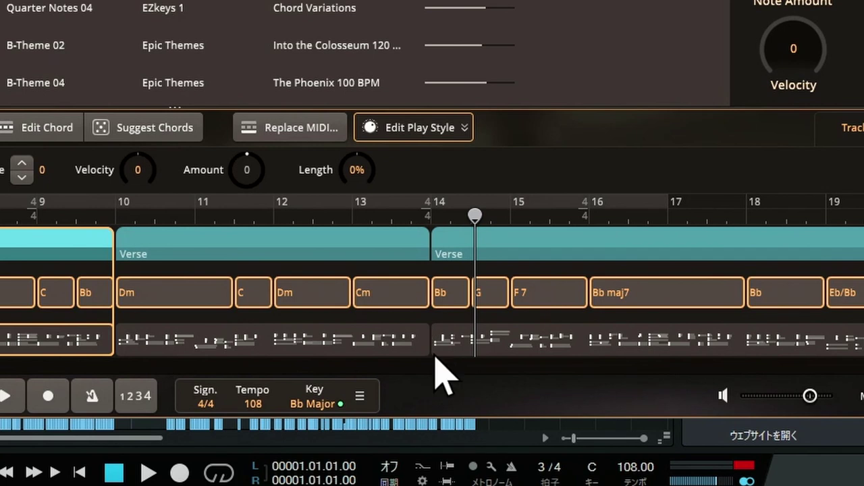
Listen to the song from bar 14 and split the Verse block on the song track at bar 18
key(space)
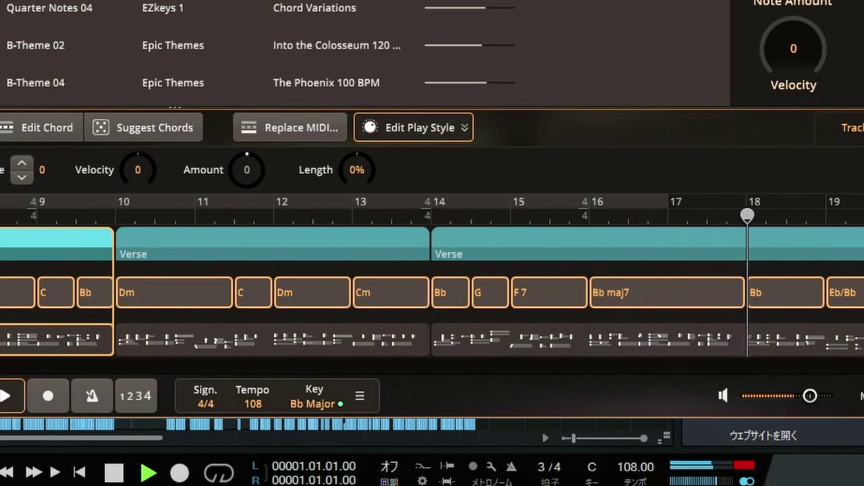
key(space)
click(747, 261)
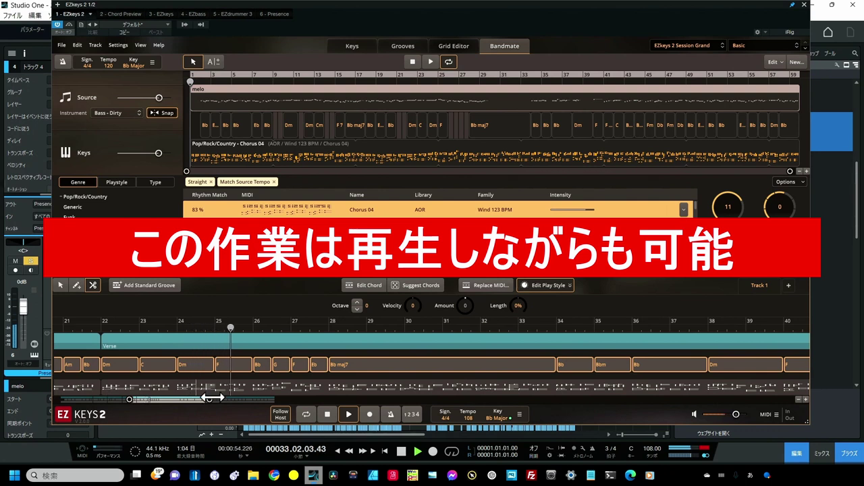
Stop playback, split the Verse block at bar 26, and resume playing the song
key(space)
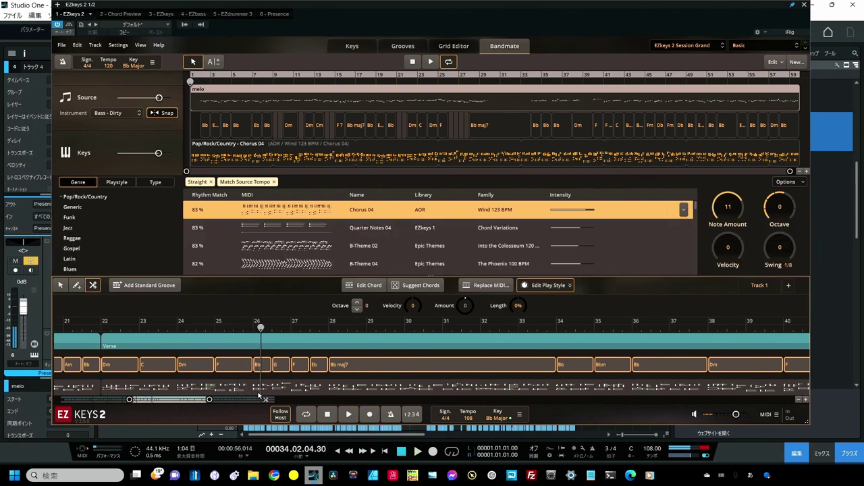
click(254, 348)
key(space)
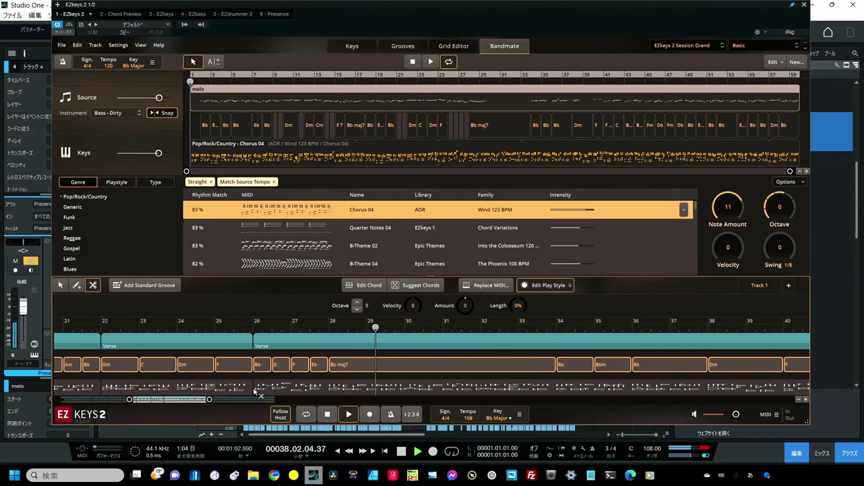
Split the Bb maj7 chord and its MIDI at bar 30, and split the Verse block at bar 34
click(405, 365)
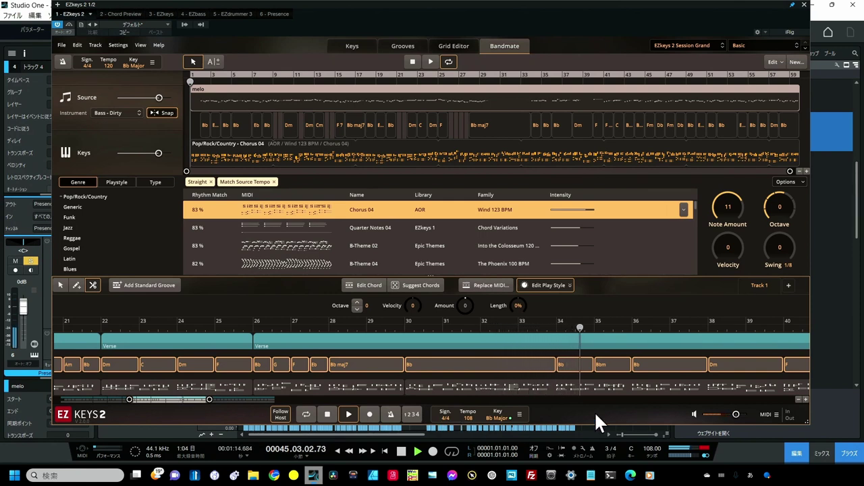
click(555, 345)
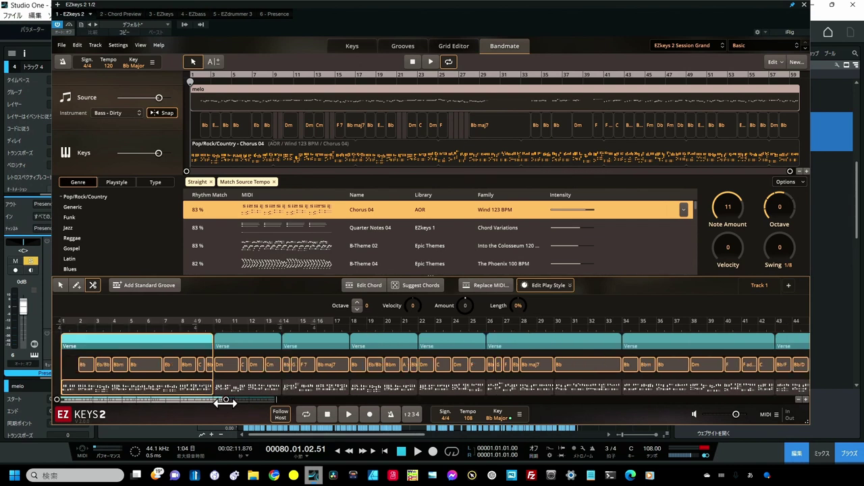
drag(224, 402, 259, 403)
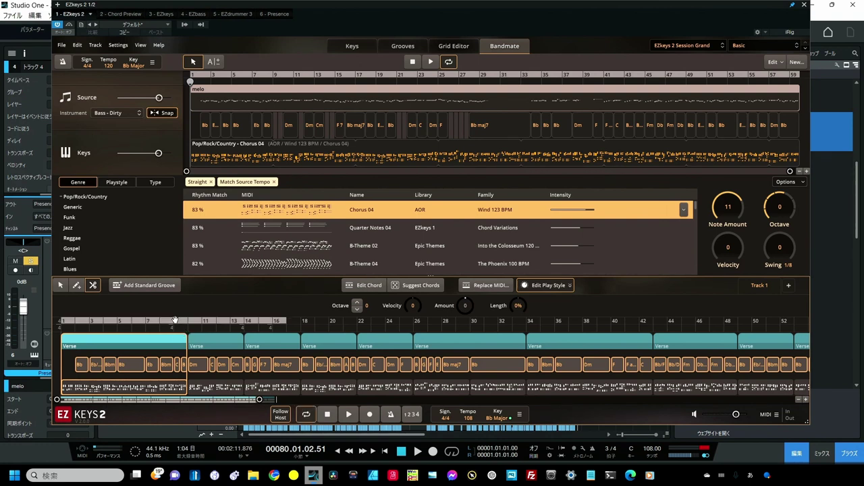
click(176, 321)
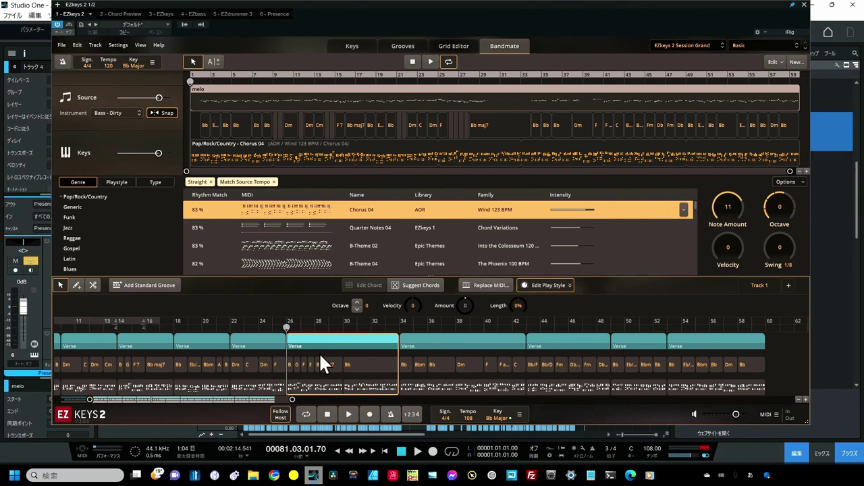
Open the groove library and look at the Find options for the MIDI block starting at bar 30
click(414, 46)
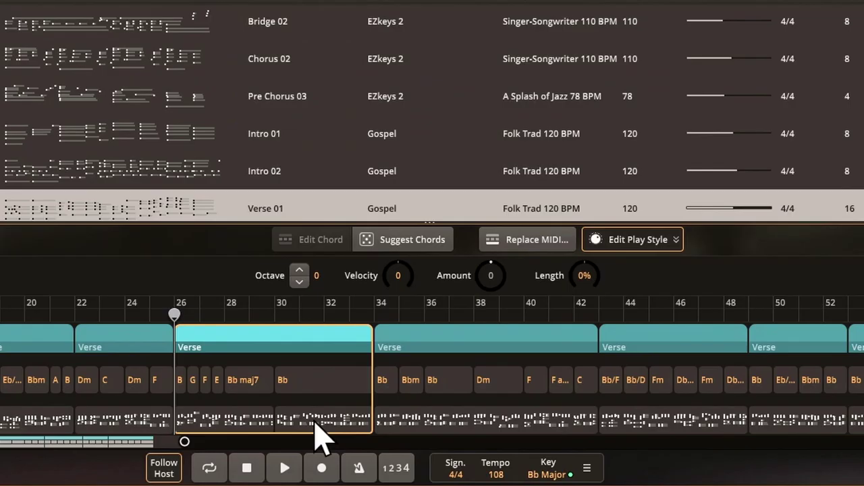
right_click(366, 388)
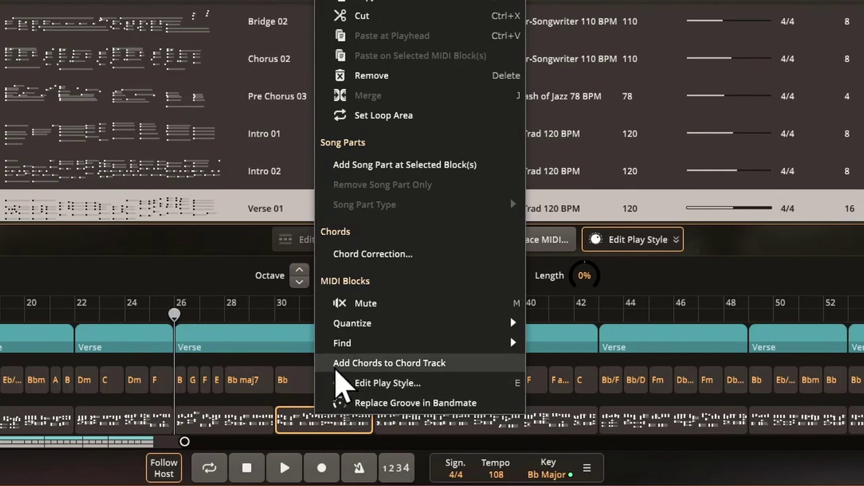
mouse_move(347, 351)
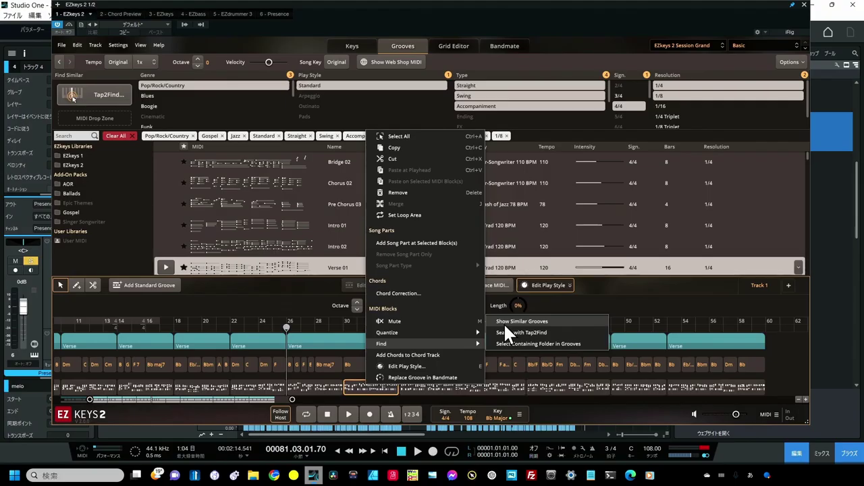
click(561, 307)
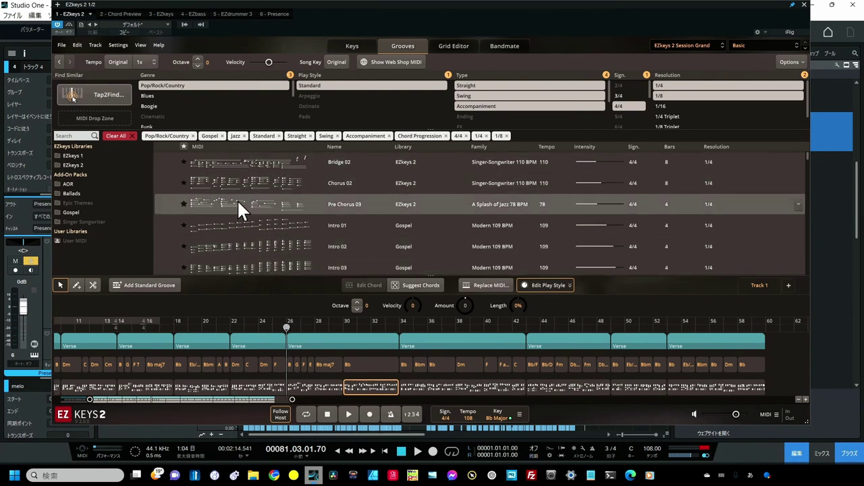
Audition the grooves Intro 03, Intro 04, Chorus 02, Bridge 02, Pre Chorus 03 and Intro 01 in the filtered list
scroll(237, 199, down, 2)
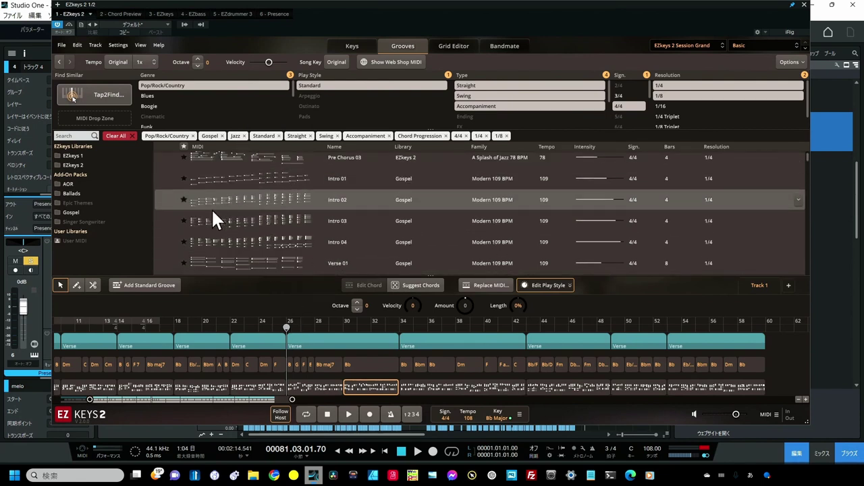
click(163, 221)
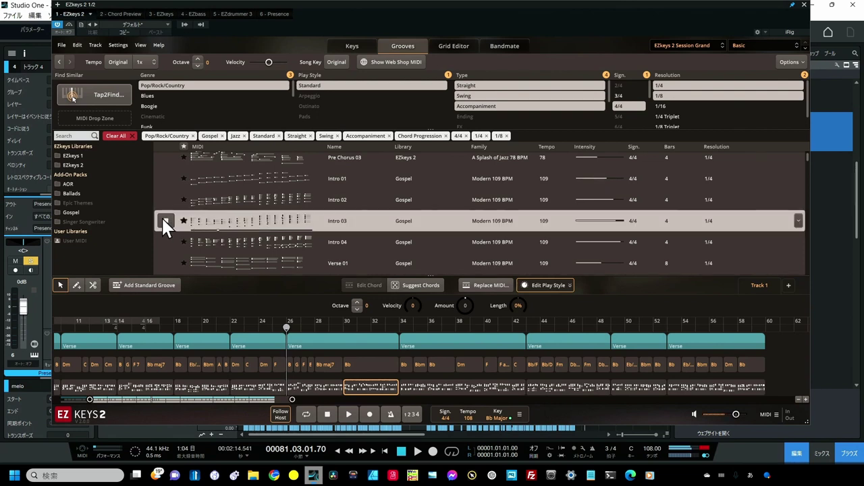
click(168, 238)
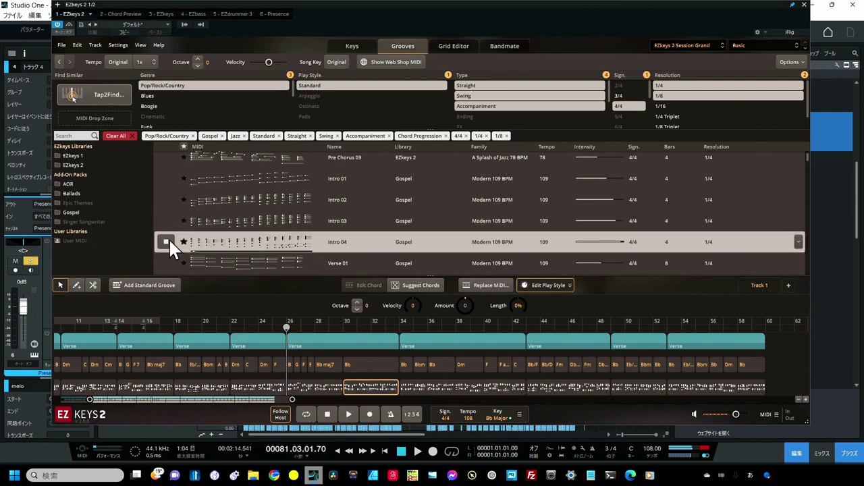
scroll(170, 206, up, 2)
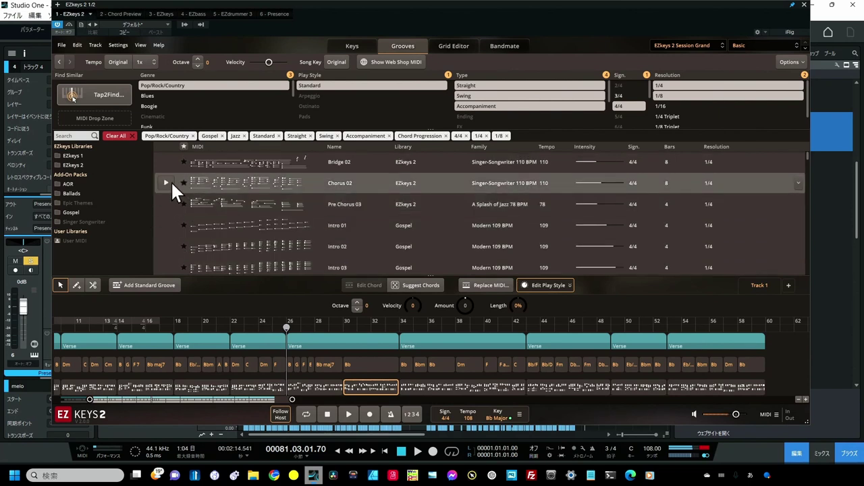
click(170, 181)
click(167, 162)
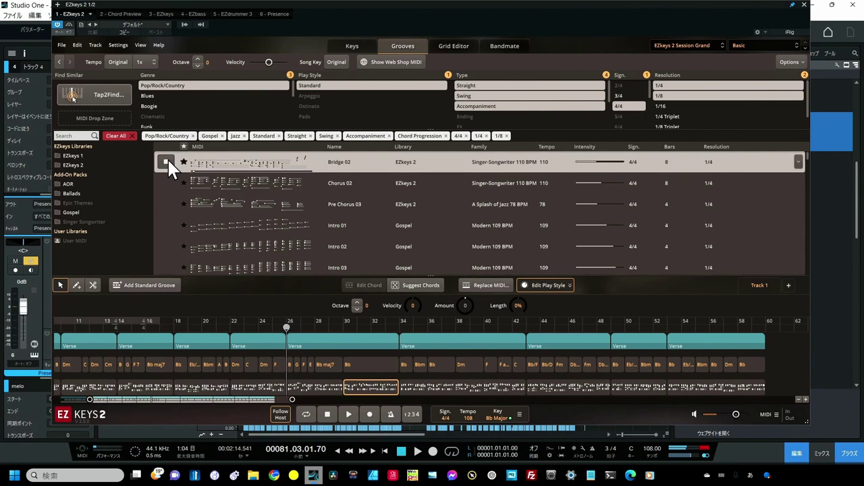
click(167, 205)
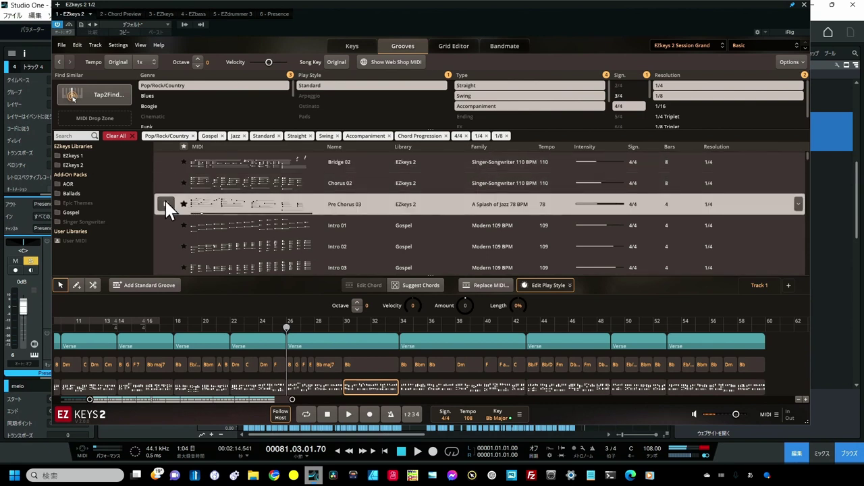
click(167, 227)
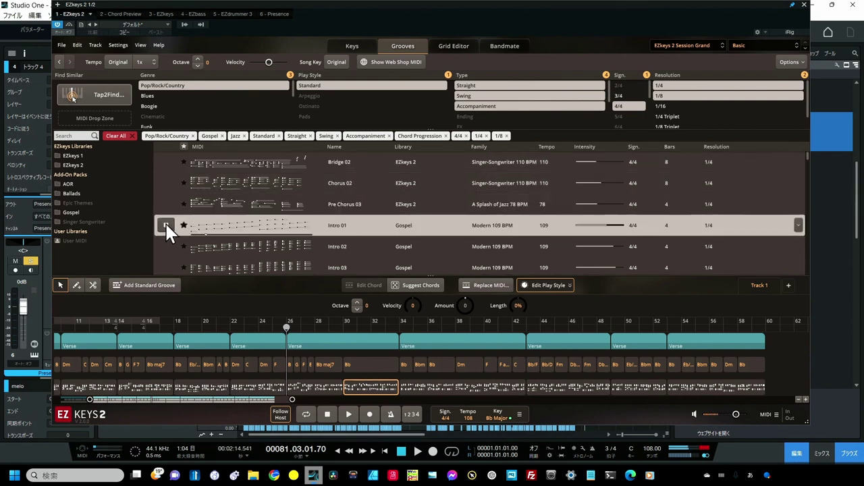
Preview the Gospel groove Intro 02 (Modern 109 BPM) and replace the MIDI of the Verse block at bars 26 to 34 with it
click(169, 248)
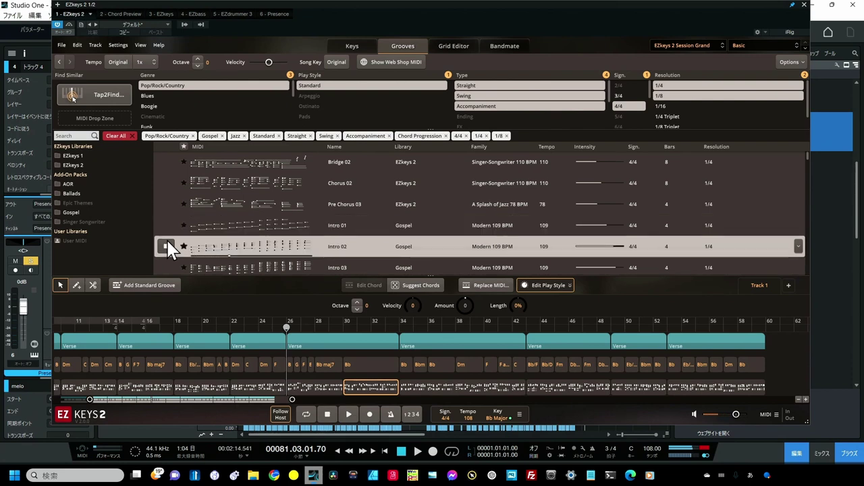
click(167, 247)
click(331, 385)
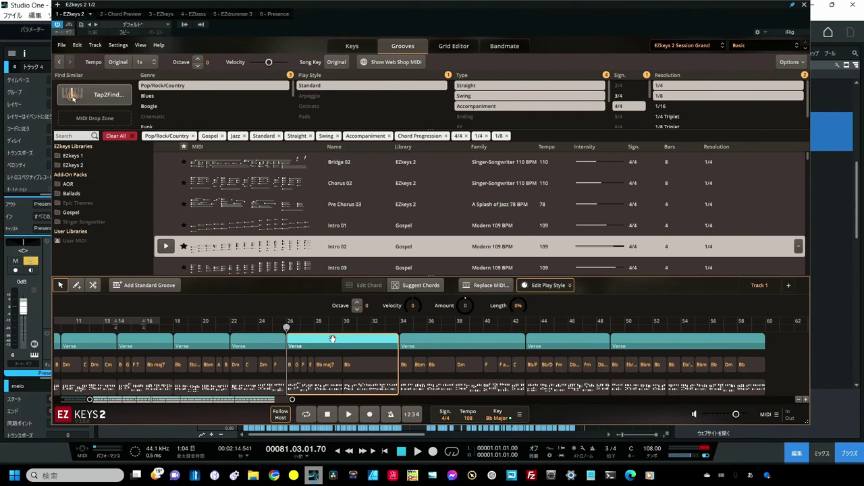
click(476, 289)
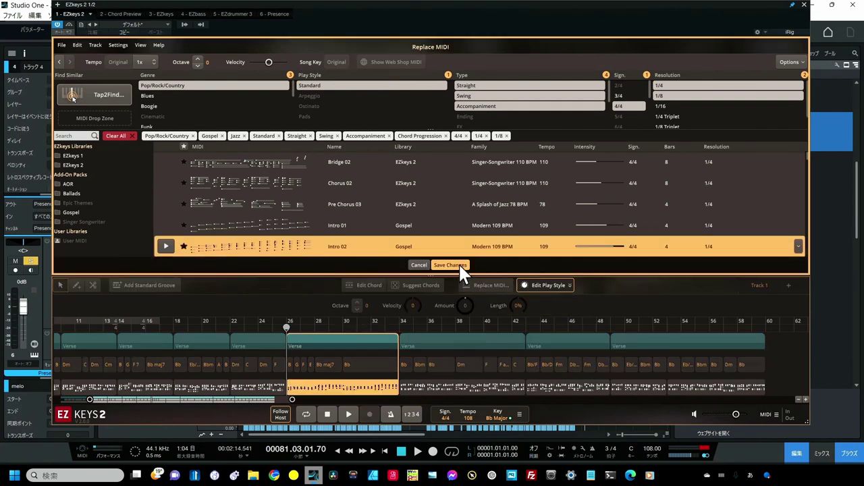
click(450, 266)
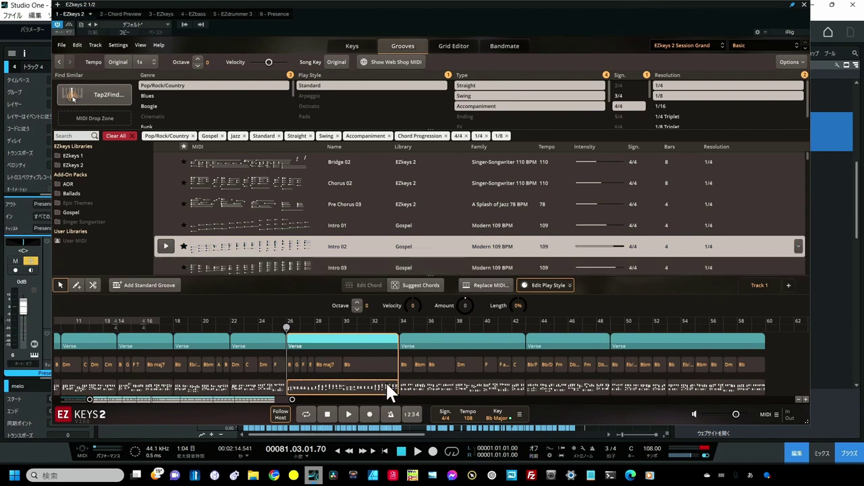
Set the play style velocity to 24 and the amount to +5 for the Verse block at bars 26 to 34
double_click(269, 325)
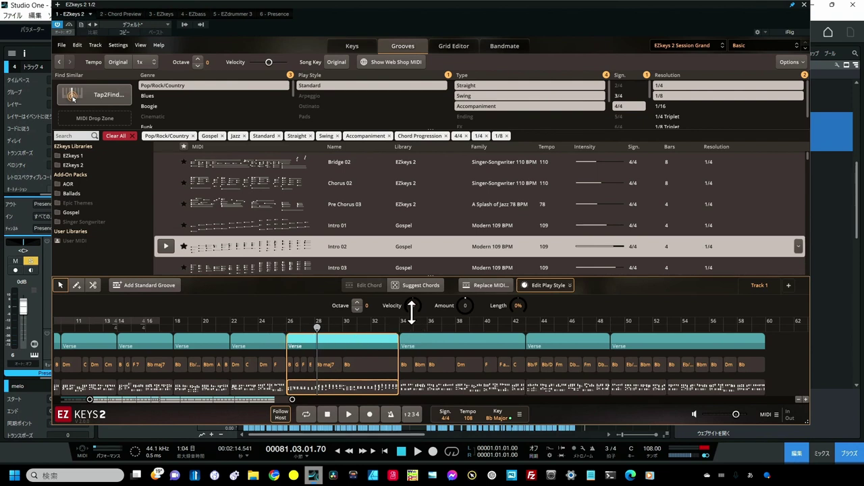
drag(411, 310, 411, 303)
drag(468, 301, 466, 296)
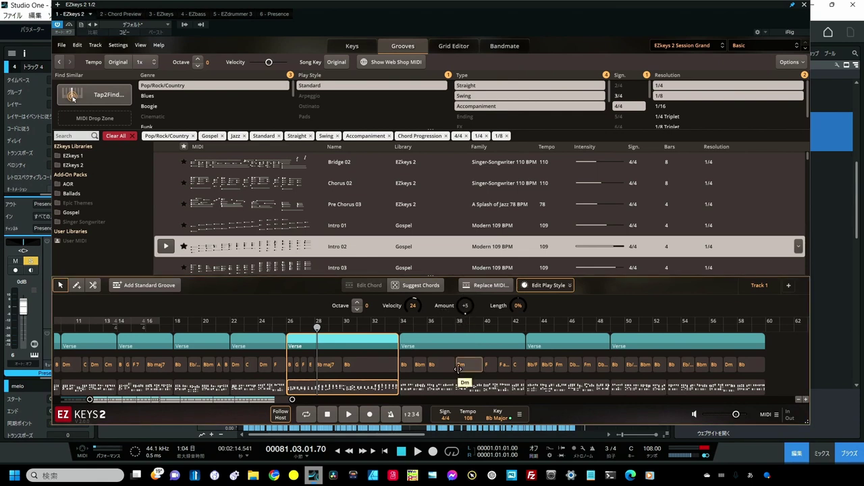
Play the keys part from about bar 25 through the replaced Verse block, and stop playback
click(272, 327)
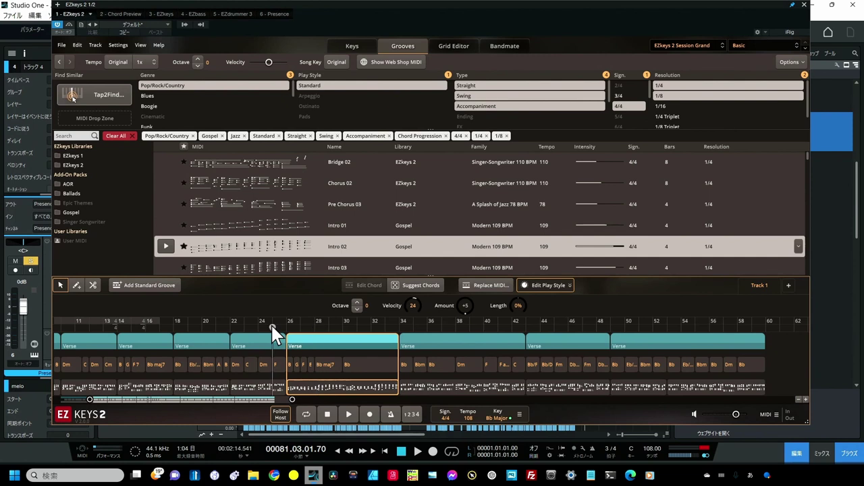
key(space)
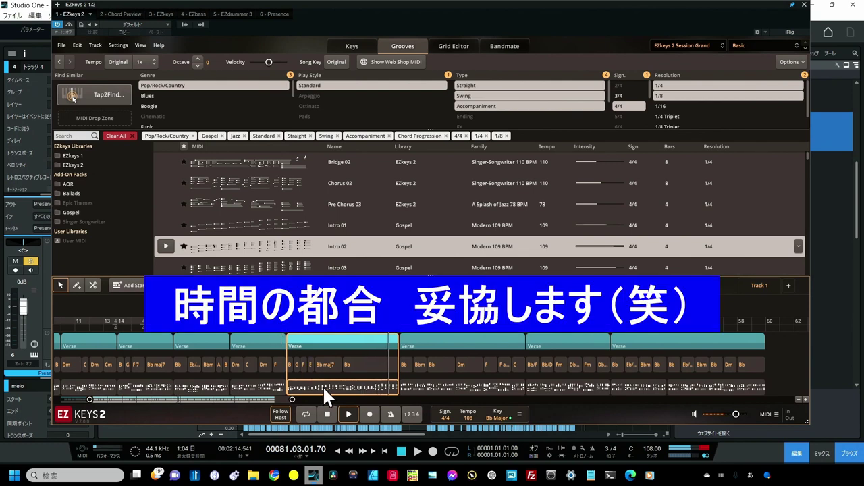
click(327, 414)
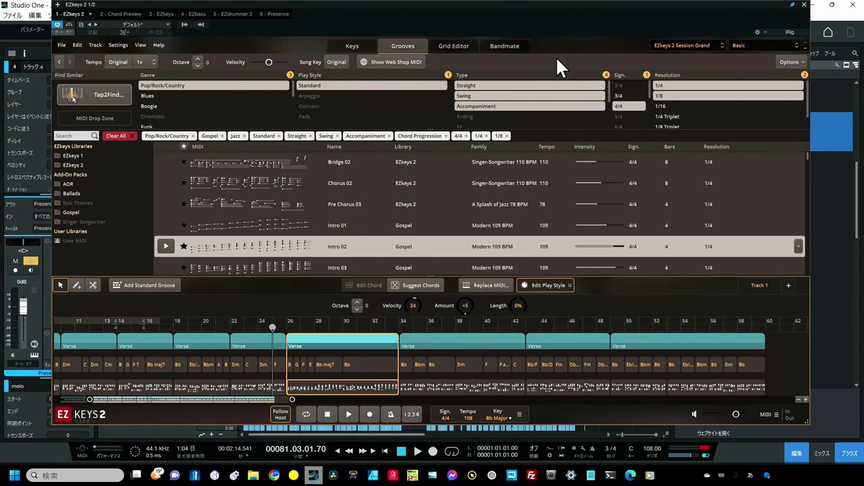
Close the EZkeys 2 window, open the EZbass editor from Track 3, and move it aside
click(804, 5)
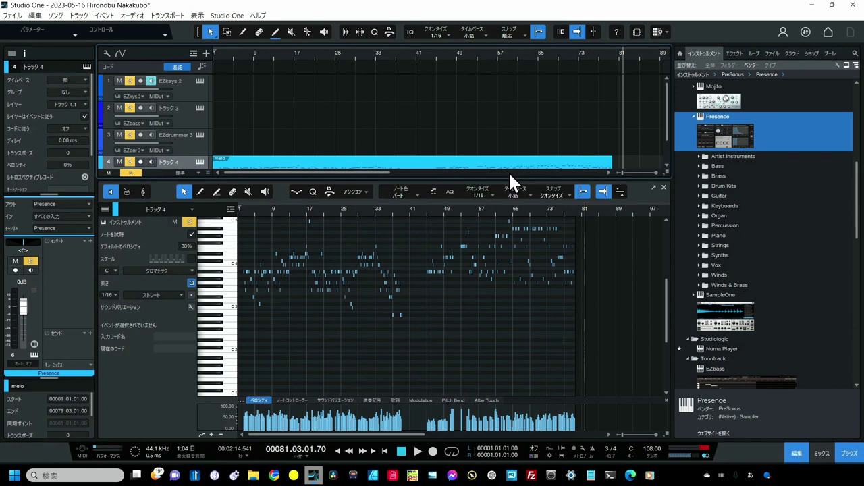
click(200, 108)
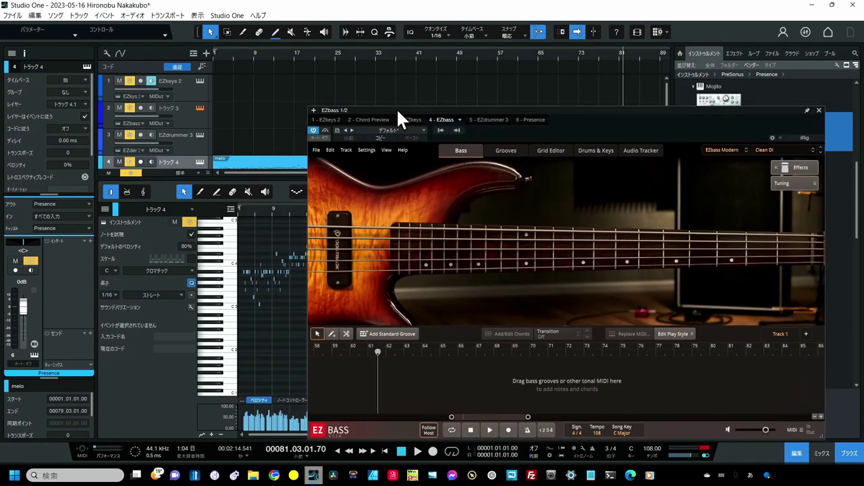
drag(397, 108, 619, 101)
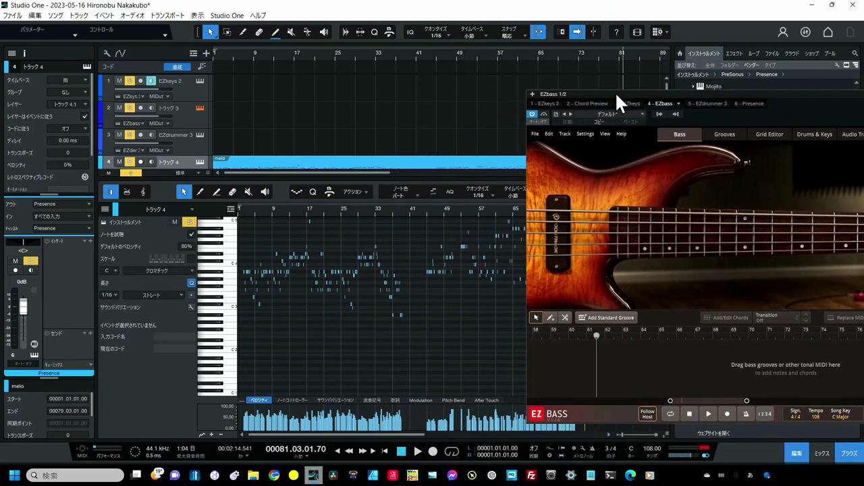
drag(706, 403, 570, 401)
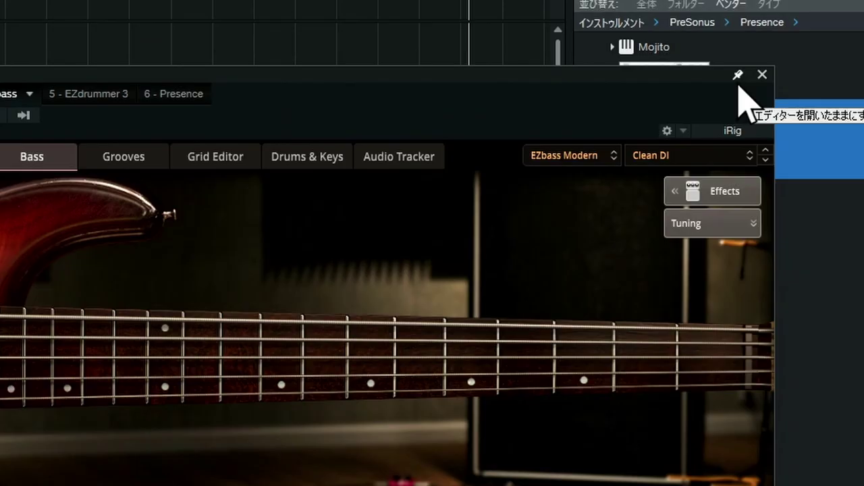
Pin the EZbass editor so it stays open, move it further aside, and show the whole EZkeys 2 song track beside it
click(756, 103)
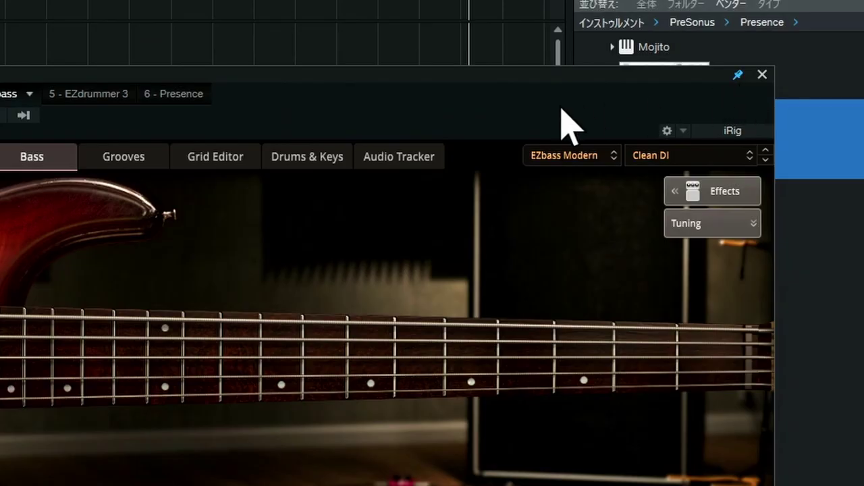
drag(439, 100, 863, 47)
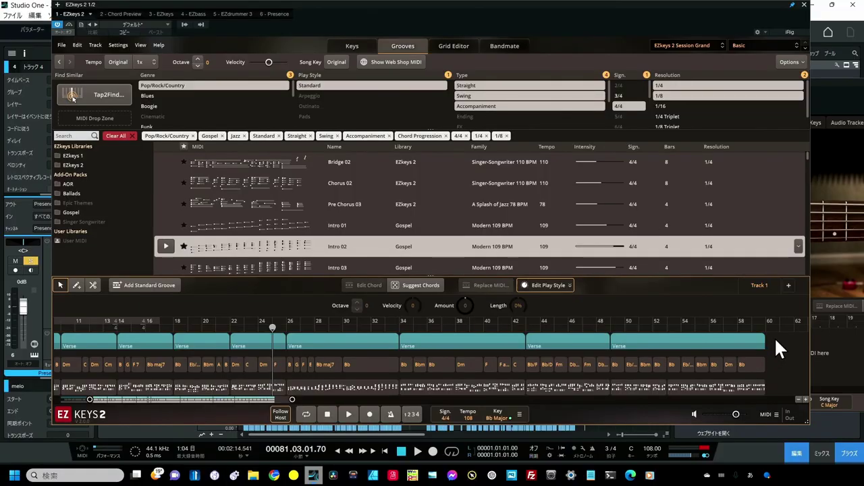
drag(295, 399, 354, 399)
drag(91, 399, 56, 399)
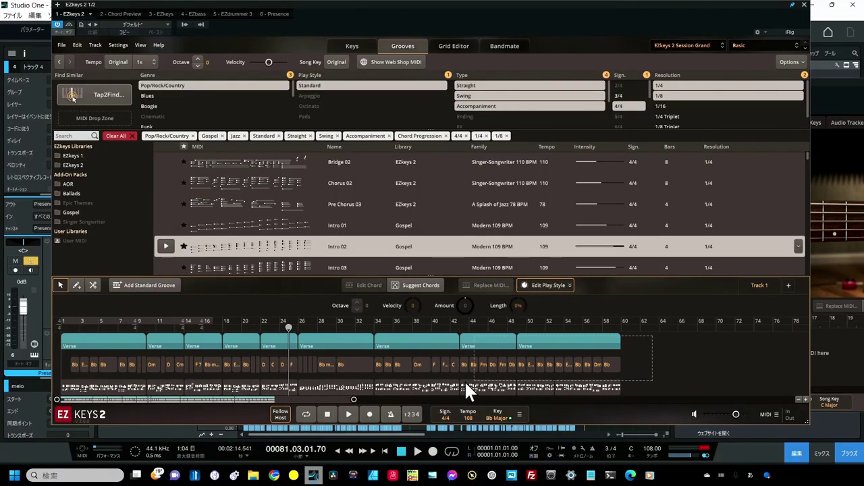
Generate a bass line from all the EZkeys 2 blocks in EZbass with the Left Hand option and place it at bar 1
key(ctrl+a)
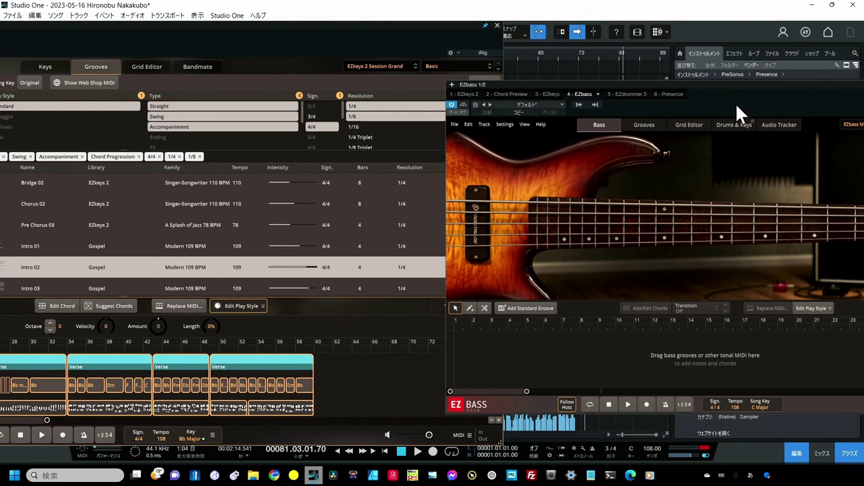
click(736, 125)
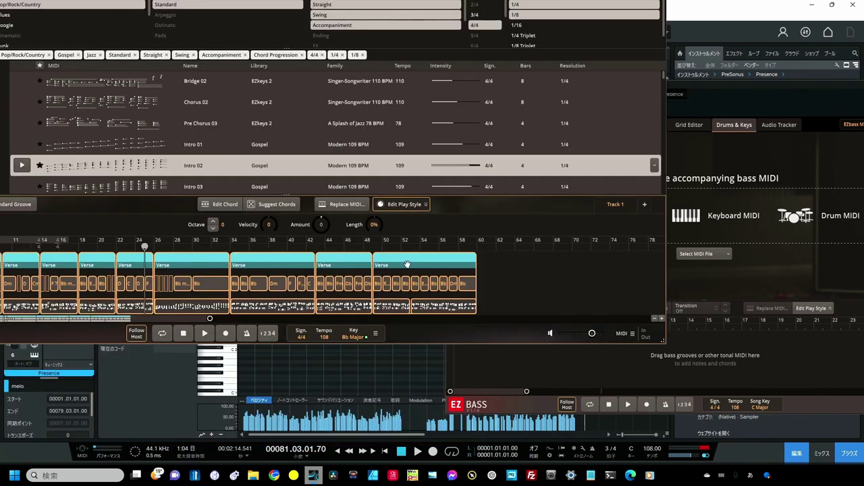
drag(408, 264, 720, 204)
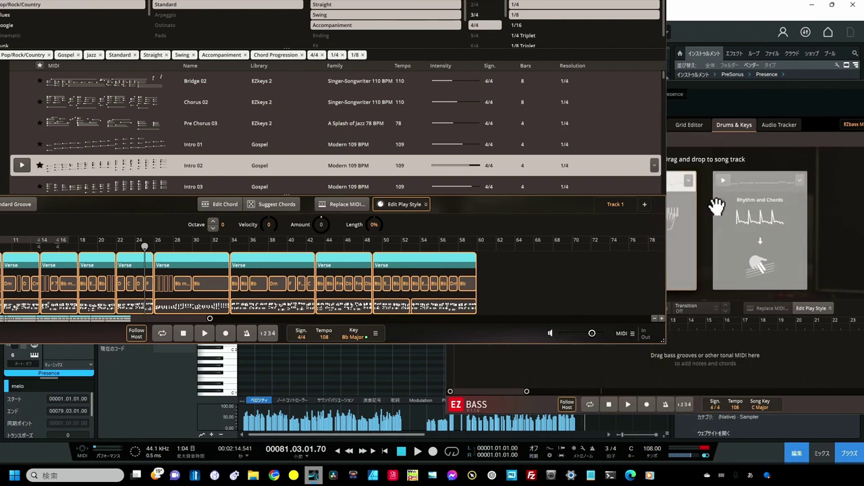
click(665, 303)
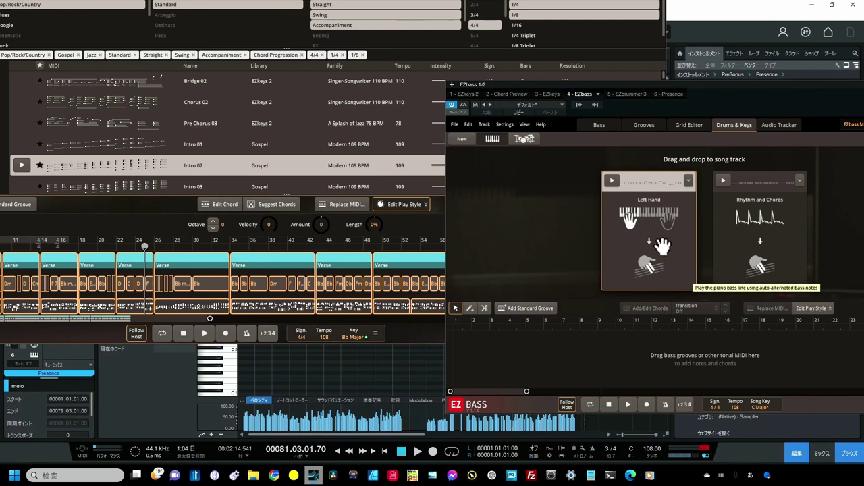
drag(662, 246, 461, 344)
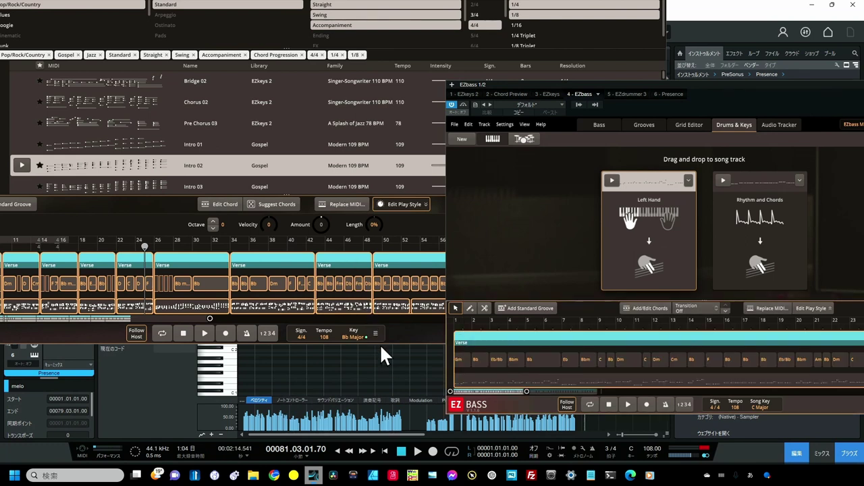
Play the song from the beginning with the new bass part to about bar 12, and stop playback
click(384, 450)
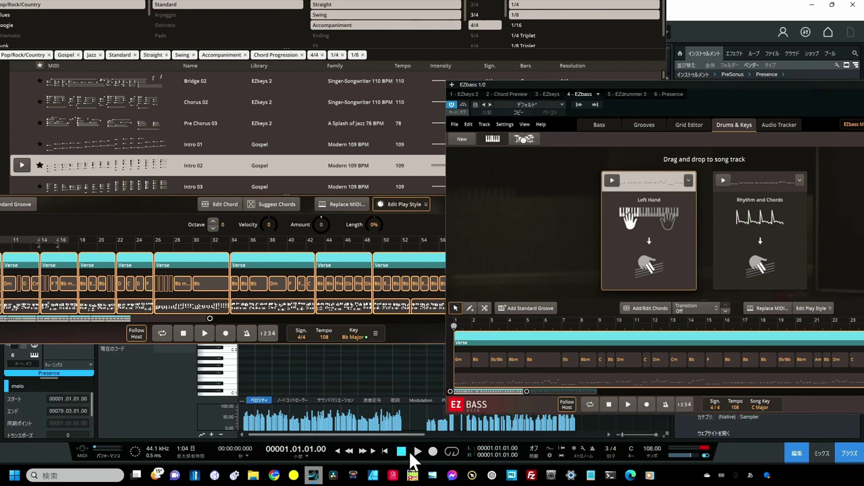
click(417, 452)
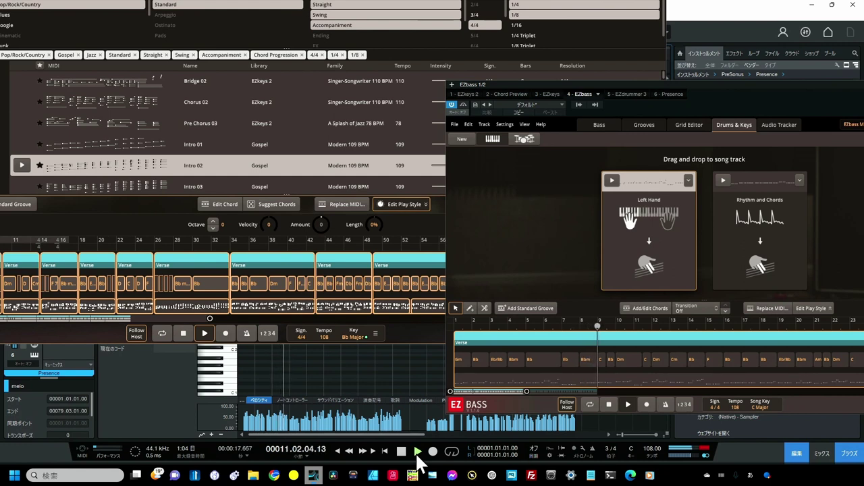
click(402, 453)
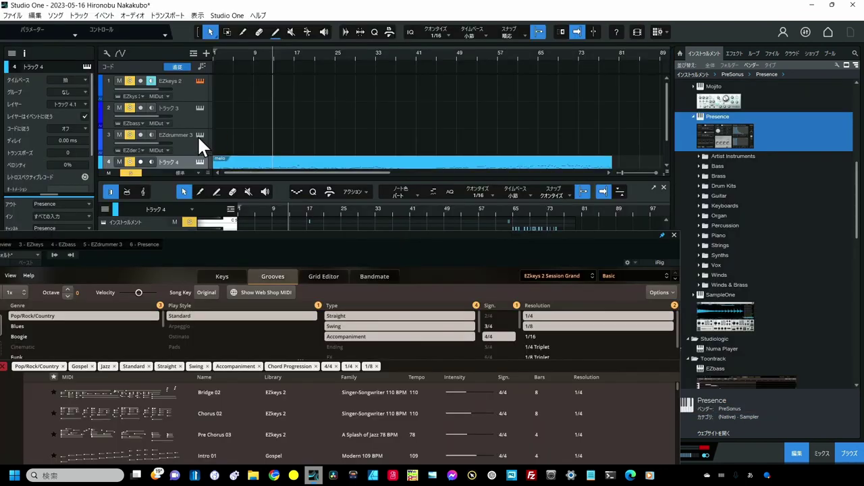
Open EZdrummer 3 from its track and load all the EZkeys 2 blocks into Bandmate as an Other source
click(200, 135)
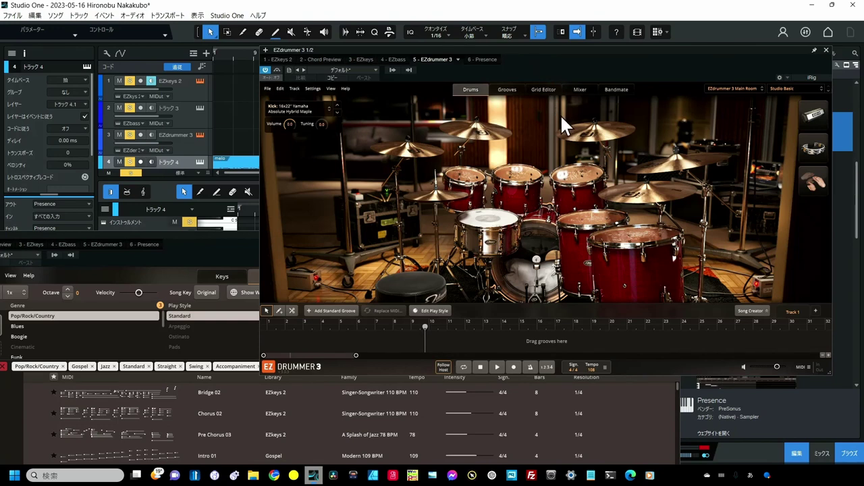
click(614, 94)
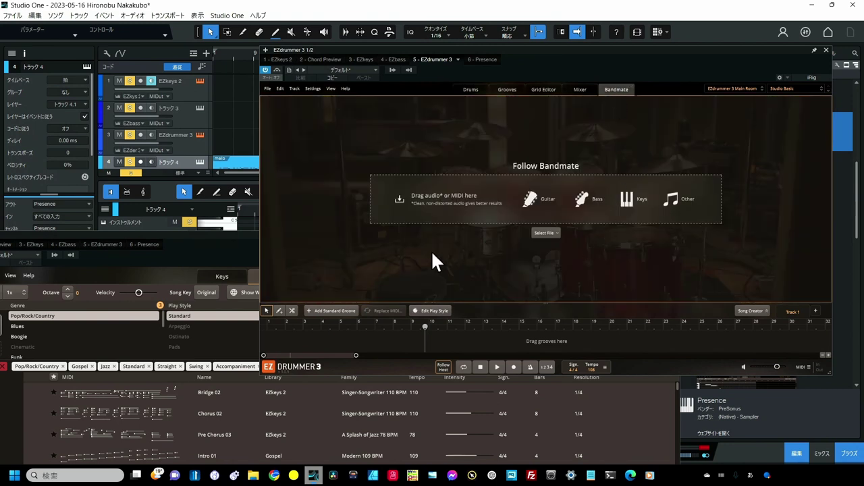
click(227, 236)
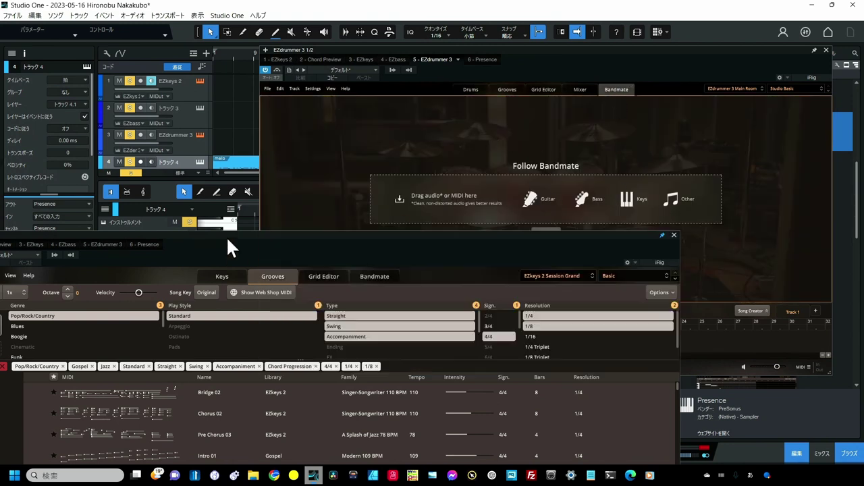
drag(226, 236, 182, 0)
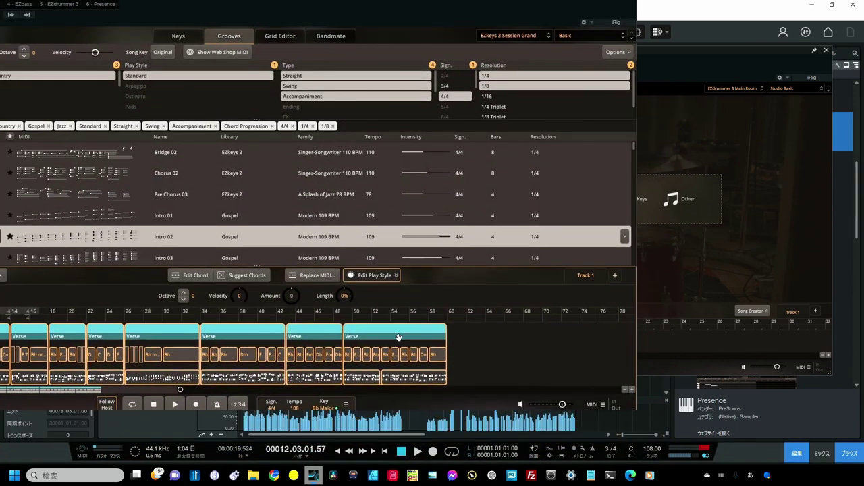
drag(398, 338, 669, 213)
drag(665, 205, 665, 204)
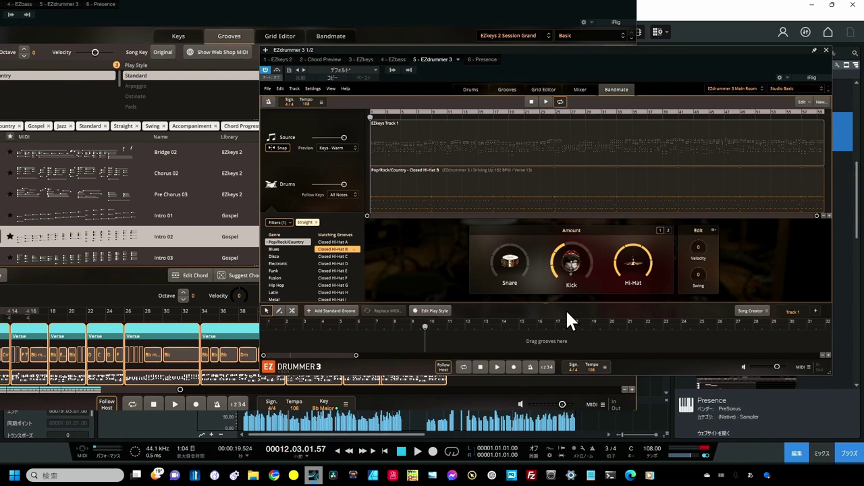
Preview the Closed Hi-Hat B groove, raise its snare amount to about half, and place the groove at bar 1 of the song track
click(546, 103)
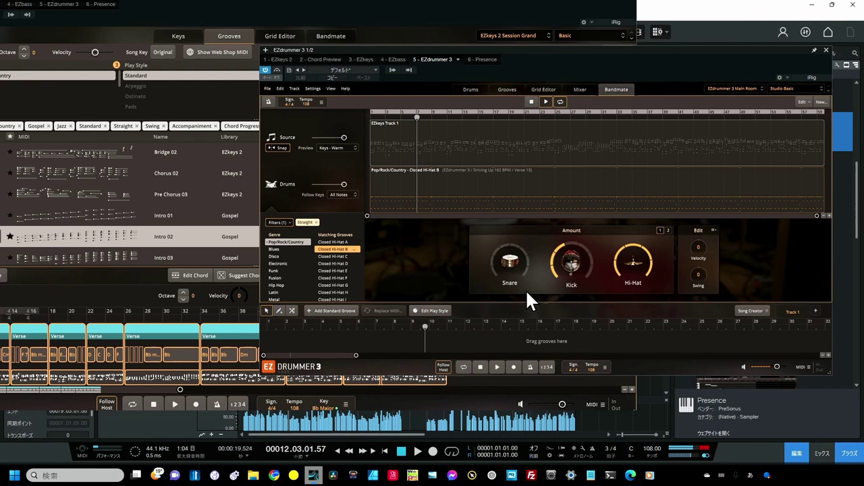
drag(513, 271, 518, 225)
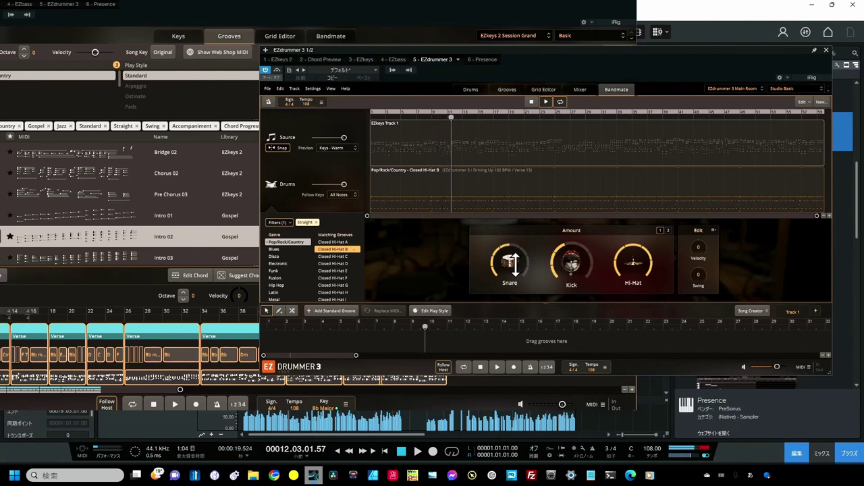
drag(512, 265, 516, 247)
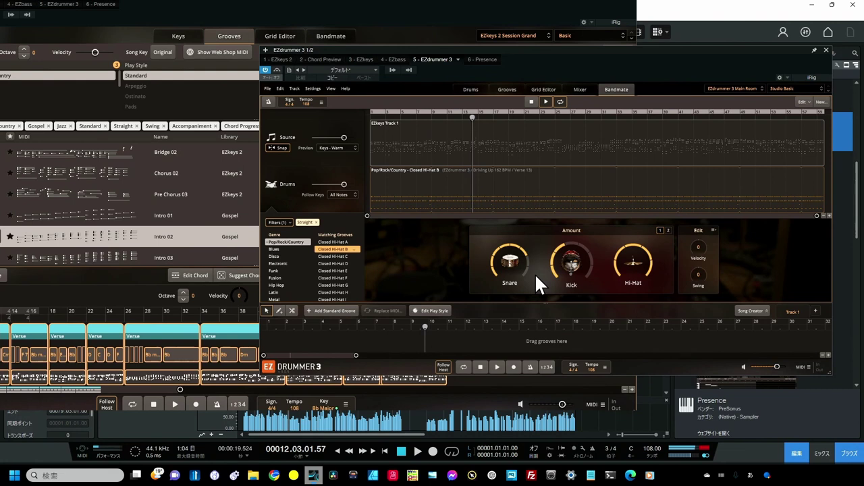
drag(512, 265, 513, 285)
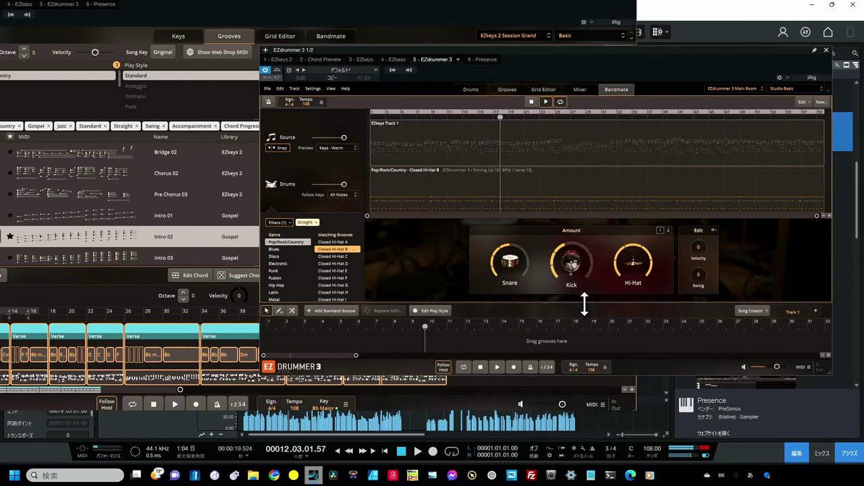
key(space)
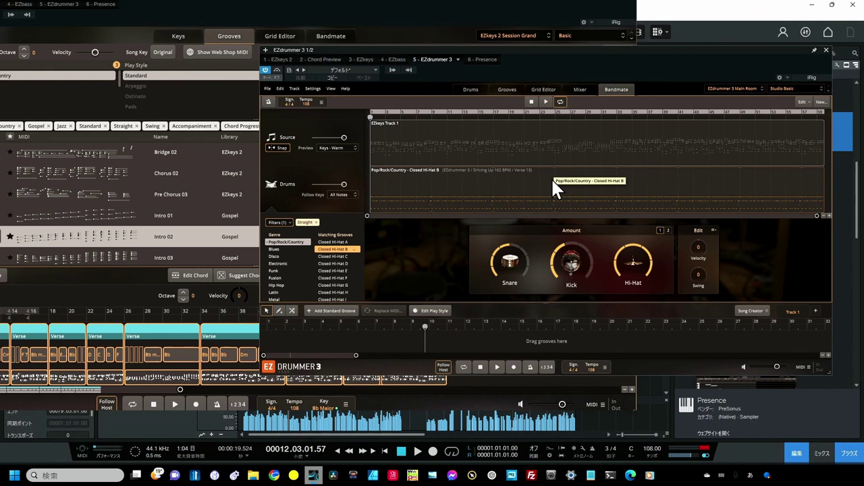
click(551, 177)
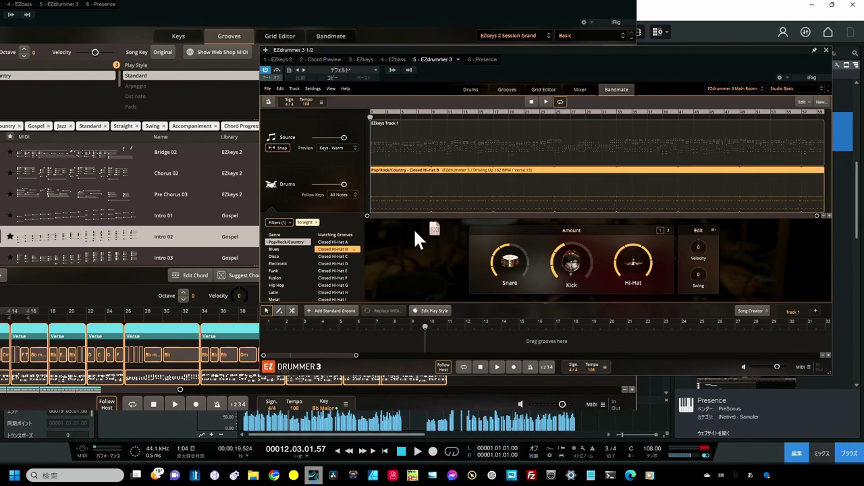
drag(317, 306, 268, 342)
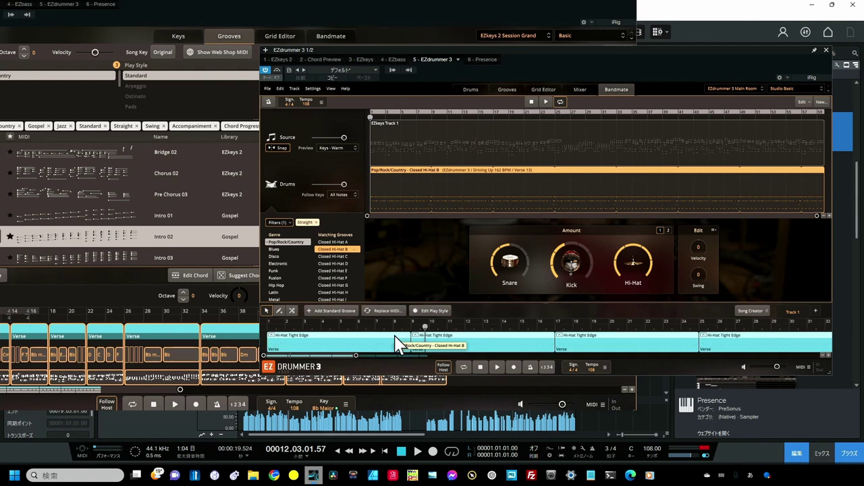
Split the EZdrummer 3 groove blocks at bars 2, 10, 18 and 22 during playback
click(293, 312)
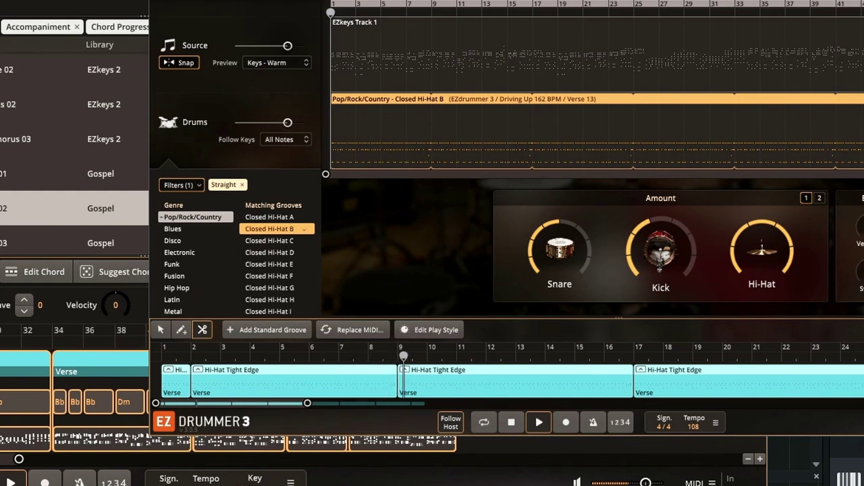
click(426, 382)
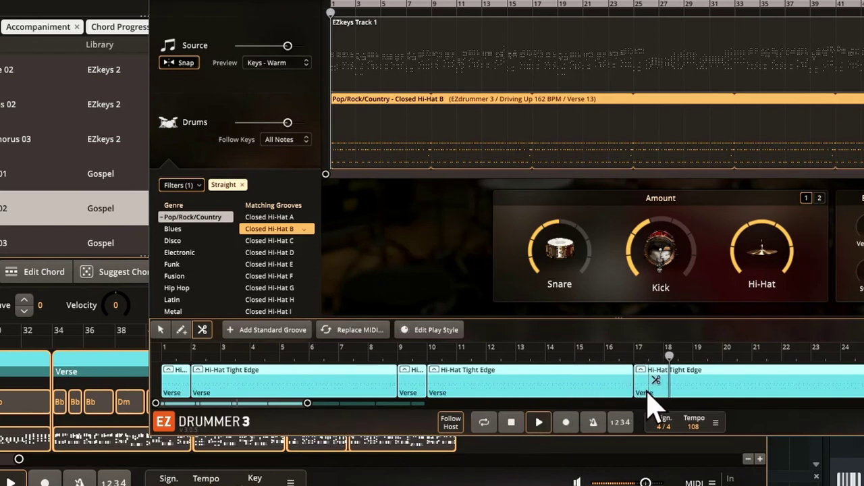
click(665, 380)
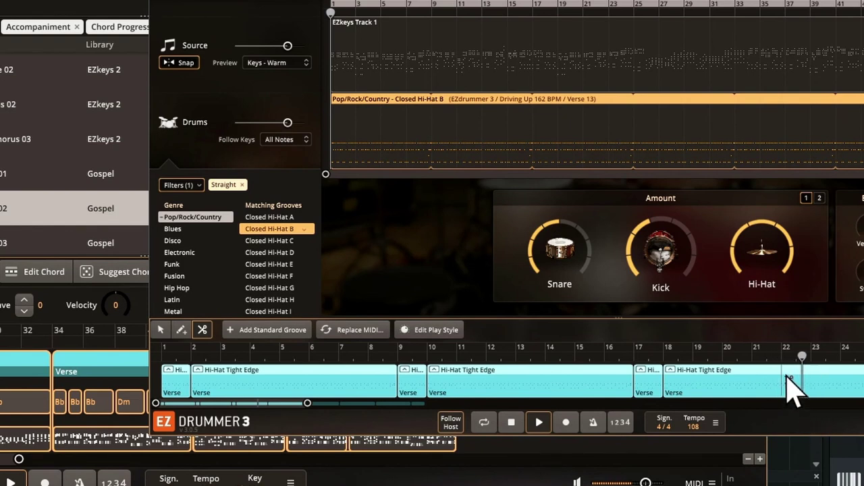
click(786, 381)
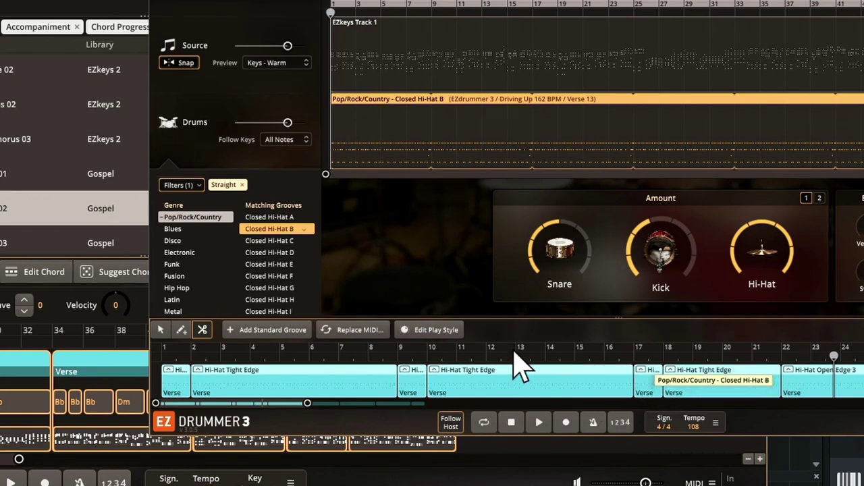
Merge the split drum blocks into one block from bar 10 to 18 and another from bar 2 to 10
click(163, 331)
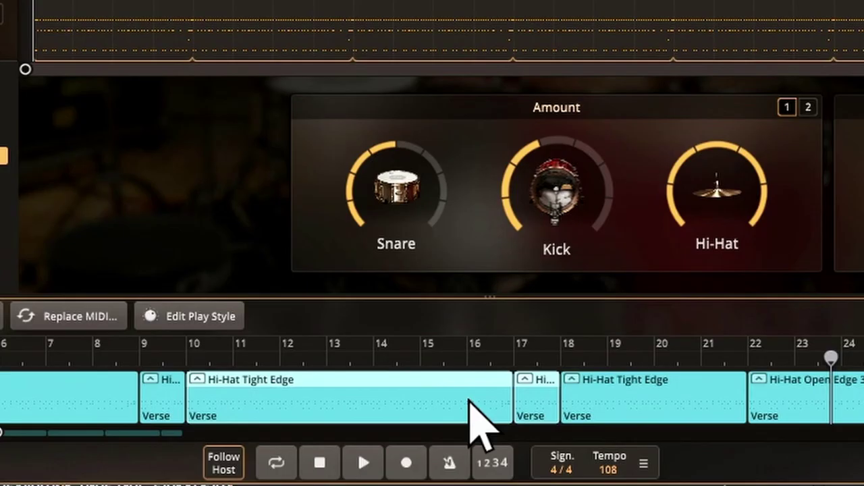
right_click(605, 385)
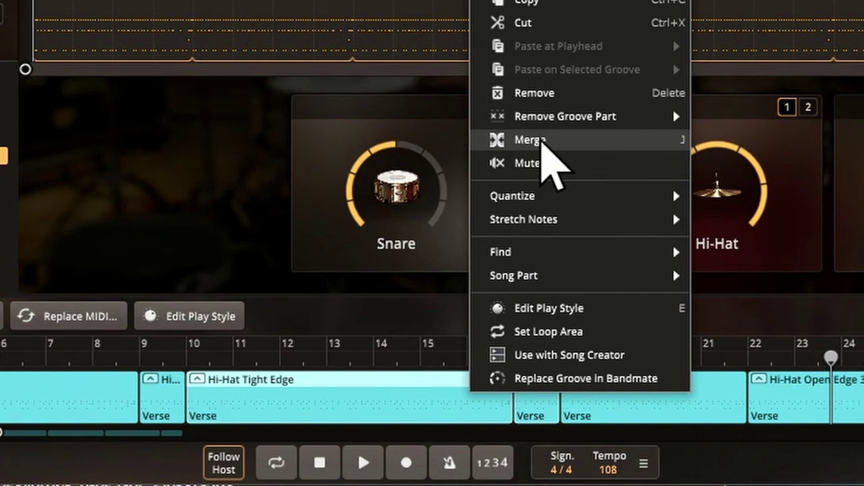
click(543, 144)
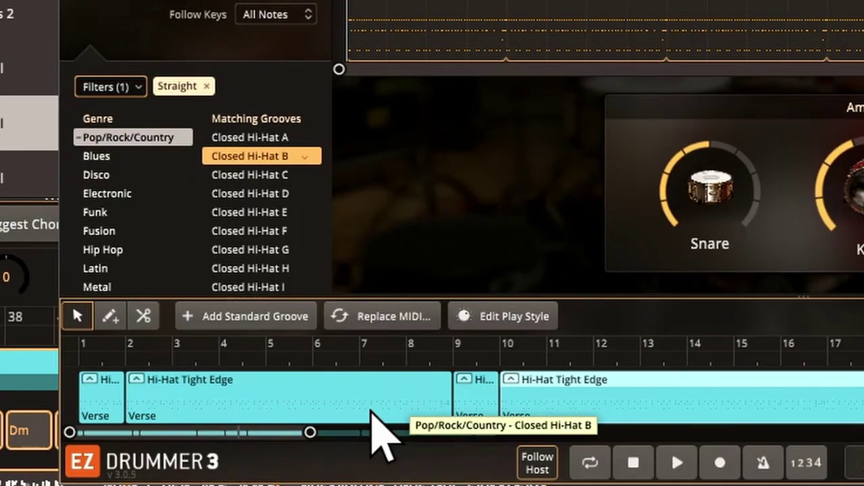
right_click(473, 412)
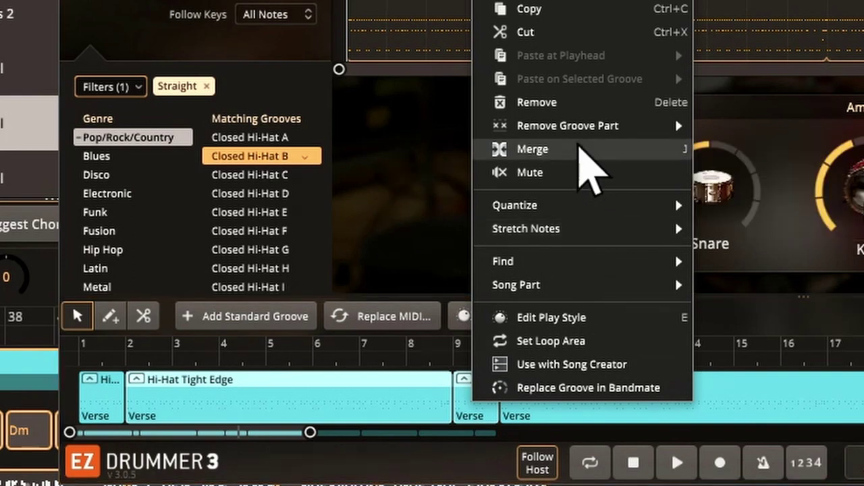
click(580, 147)
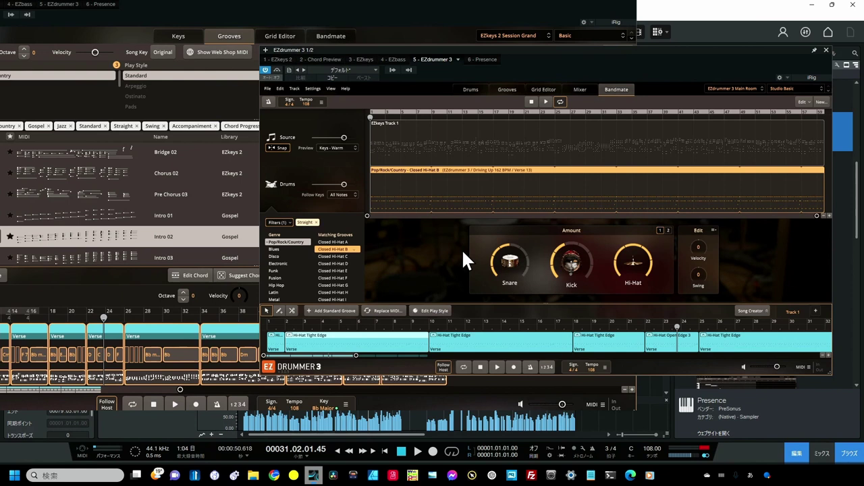
Edit the play style of the drum block at bars 10 to 18, moving its Power Hand from the hi-hat to the ride
click(473, 350)
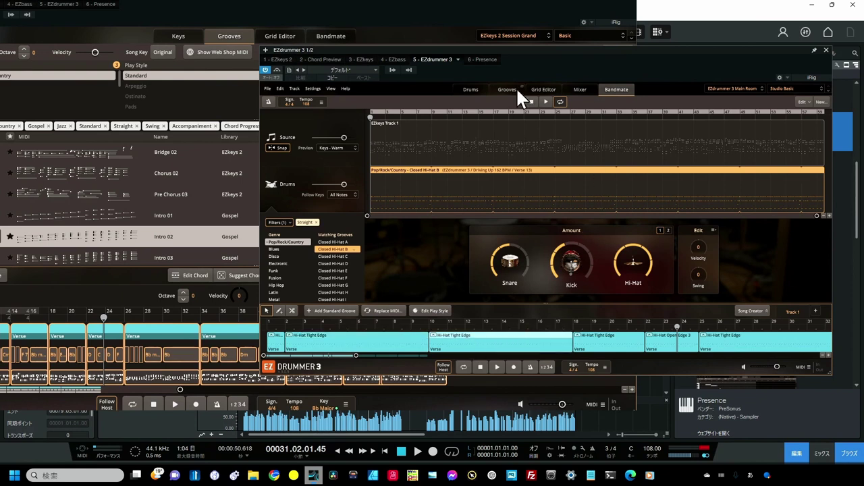
click(437, 311)
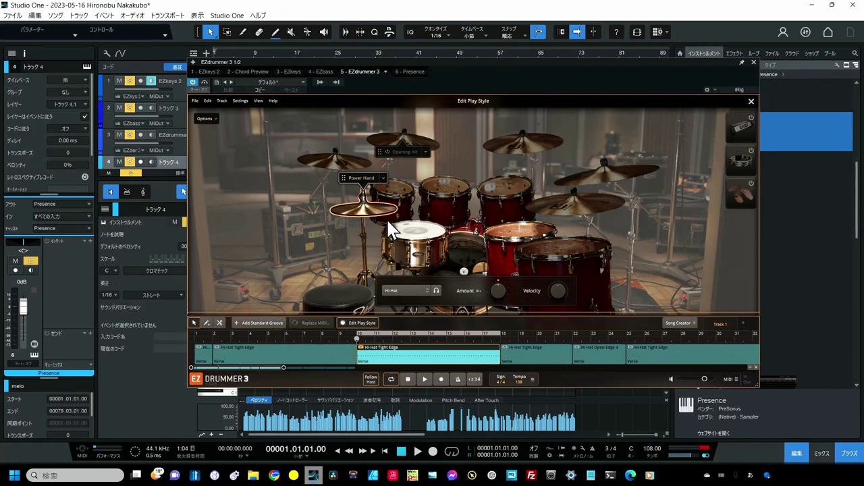
click(358, 180)
drag(358, 180, 564, 201)
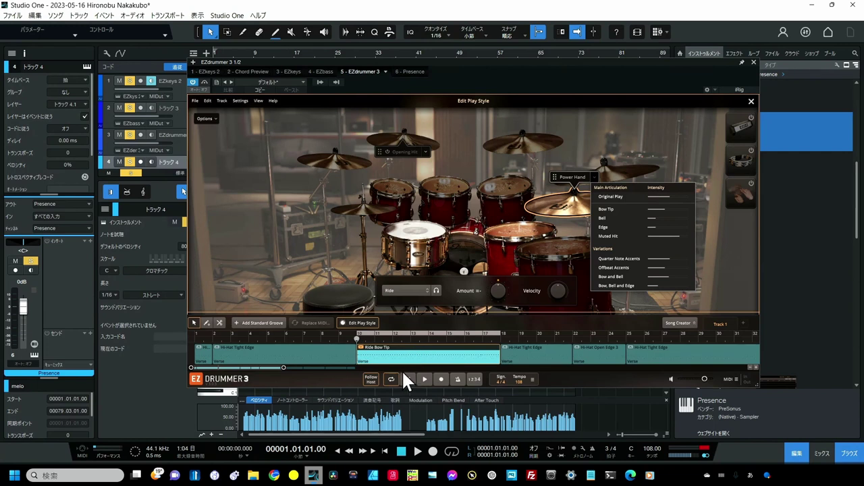
Play the ride block at bars 10 to 18 and slightly raise the ride's velocity and amount
click(416, 382)
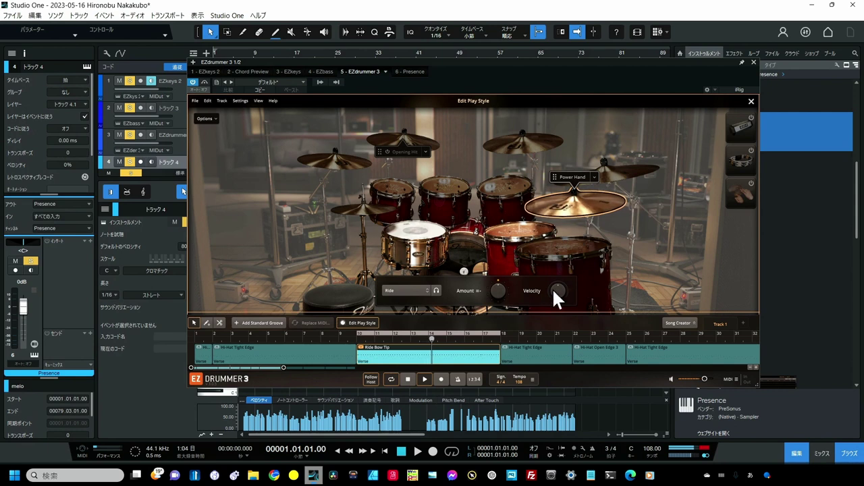
drag(552, 287, 554, 281)
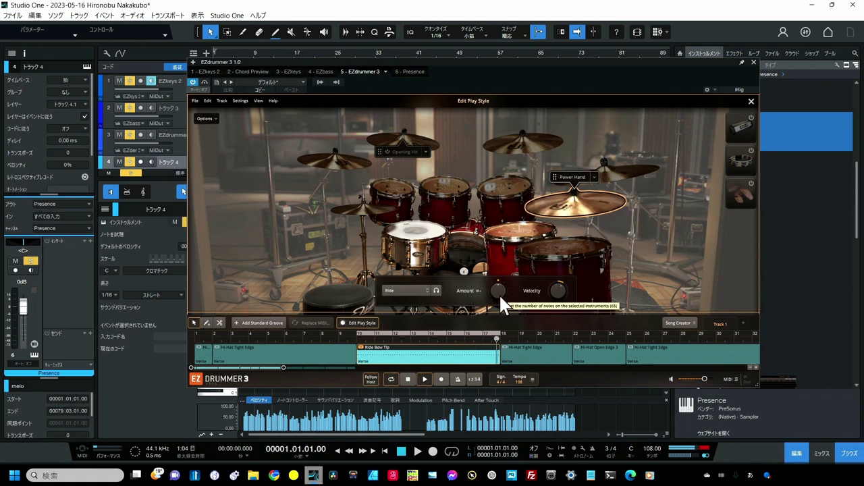
drag(499, 294, 502, 282)
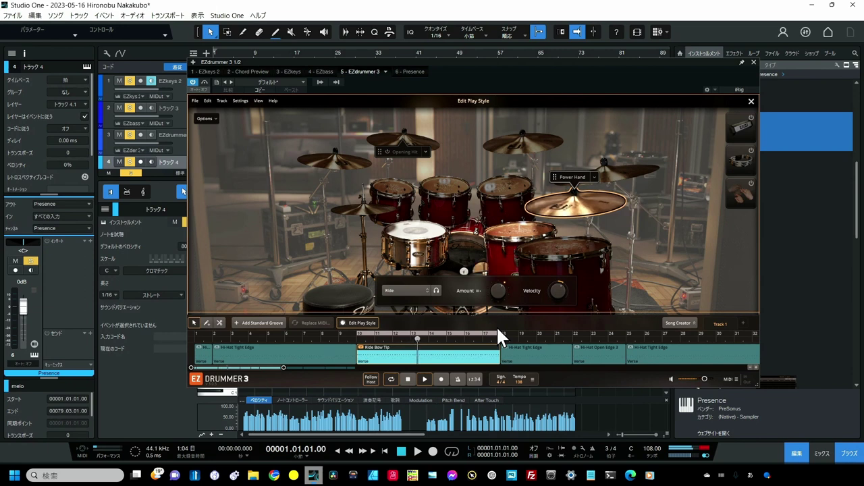
Close the drum editor and play the arrangement from the start with the EZkeys 2 track showing, to review its chords
key(space)
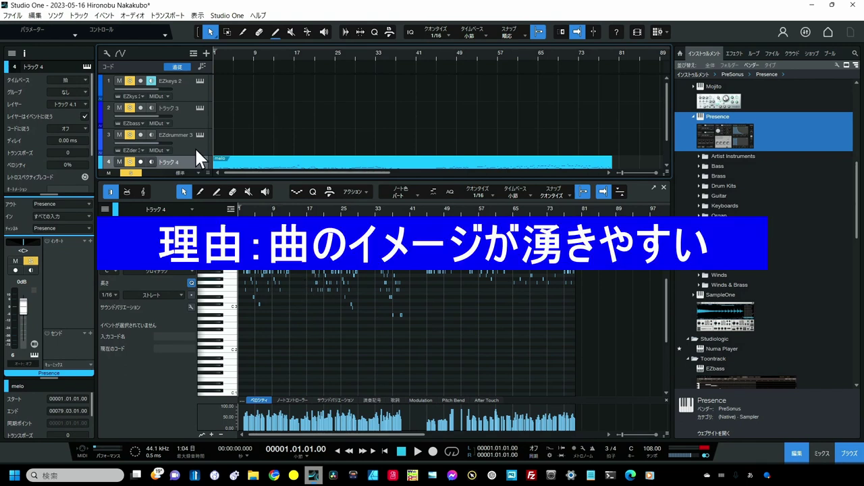
click(199, 81)
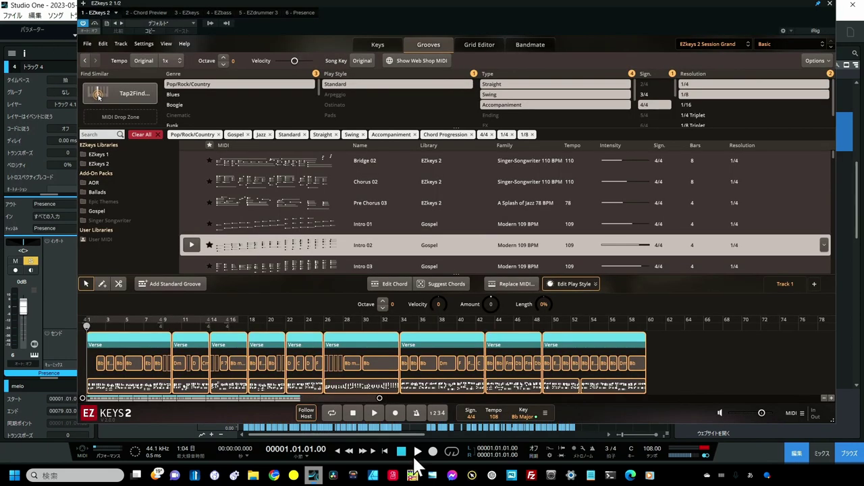
click(419, 451)
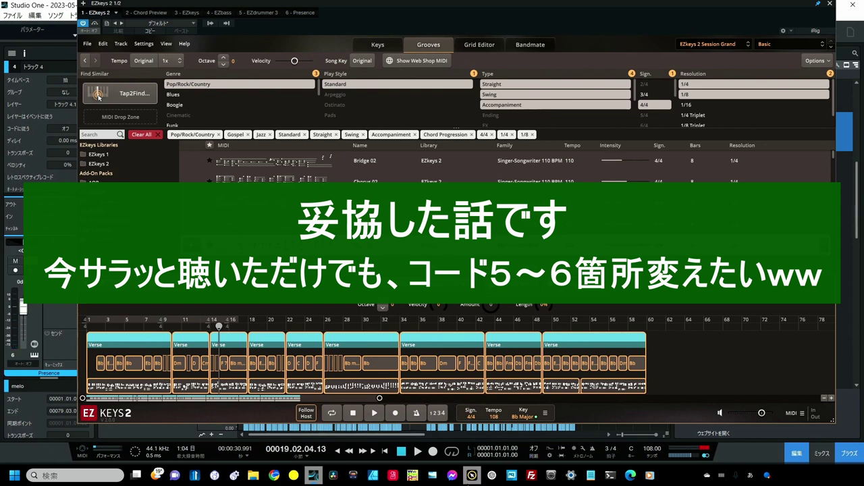
click(830, 4)
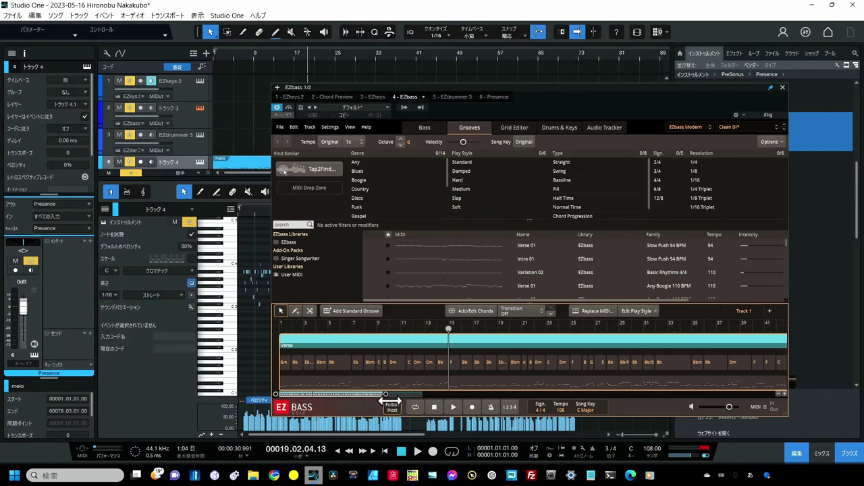
Split the EZbass song block at bar 14
drag(390, 401, 428, 402)
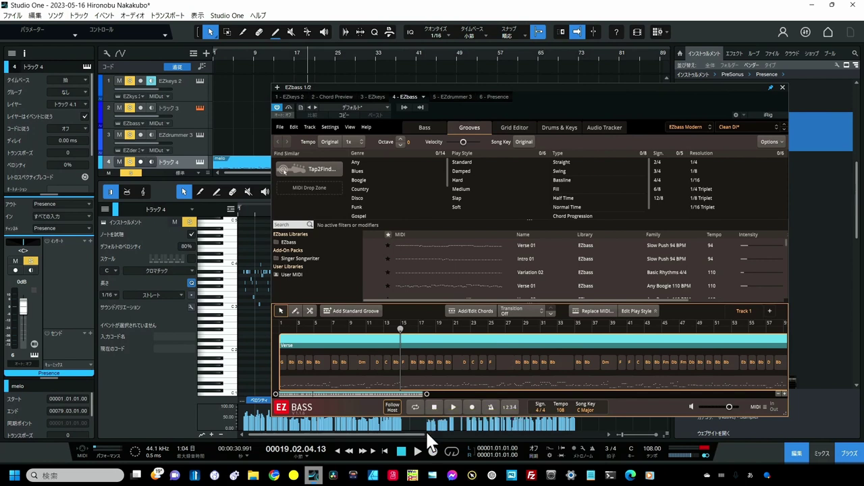
click(311, 312)
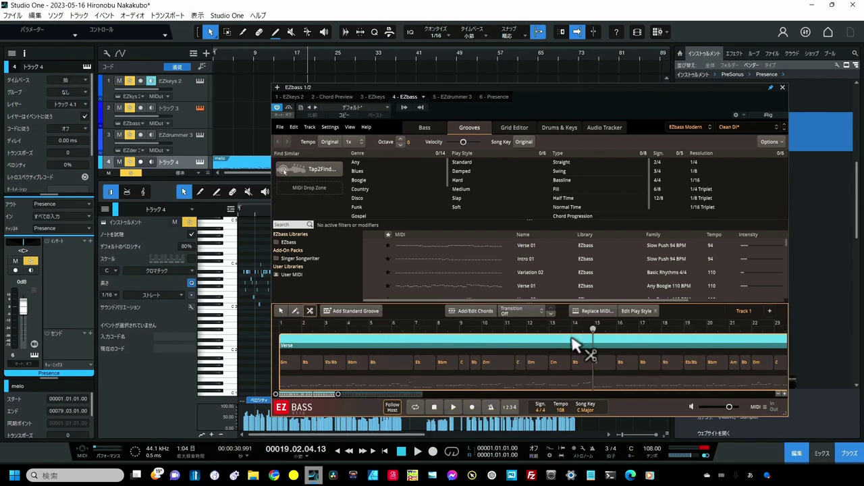
click(572, 343)
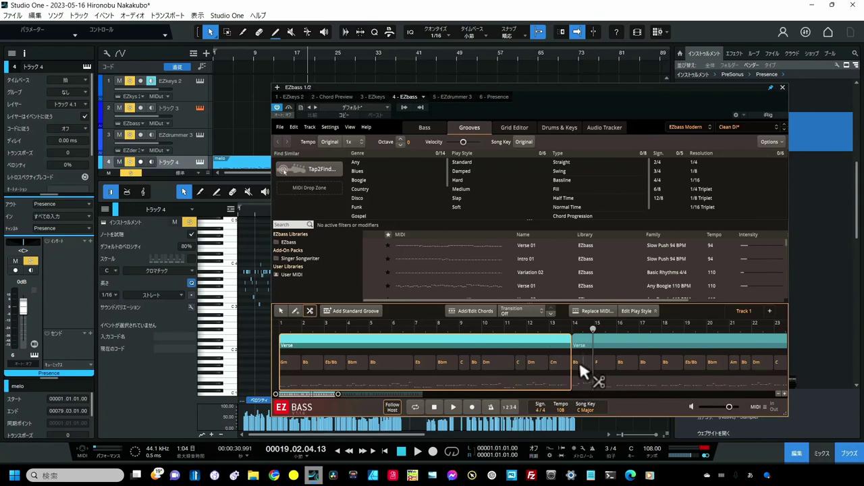
click(281, 311)
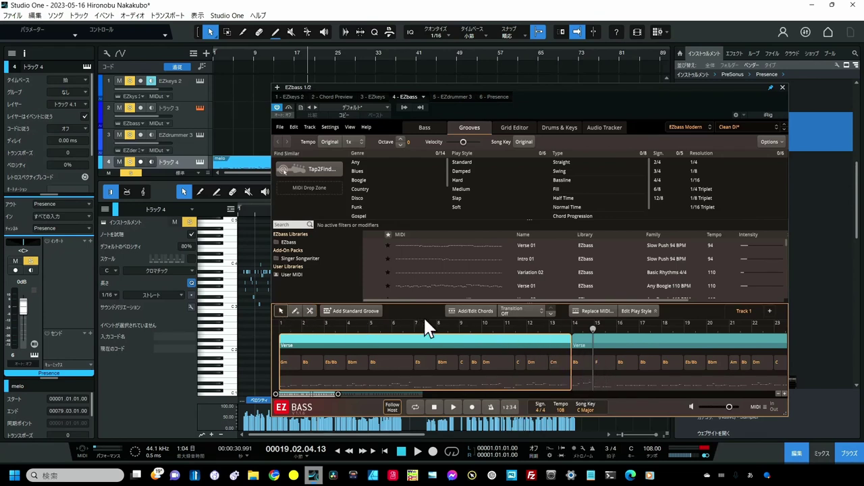
Show the play style controls for the first EZbass block and slightly raise the EZbass output volume during playback
click(637, 312)
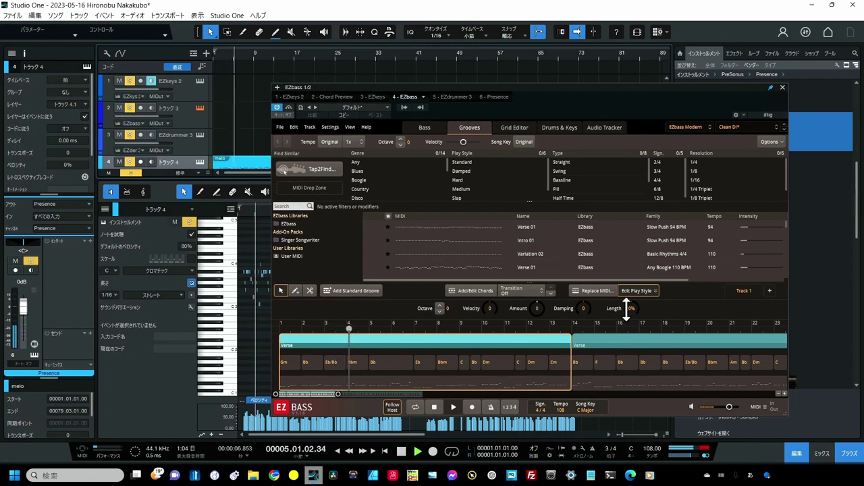
mouse_move(730, 408)
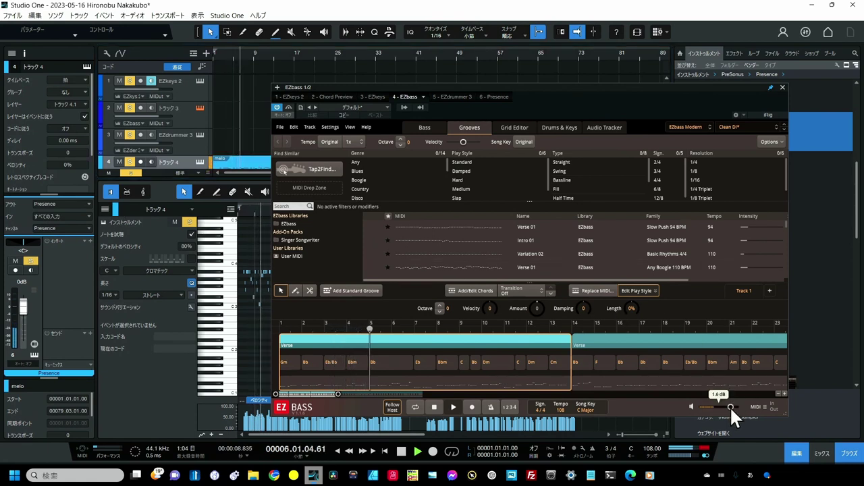
drag(730, 407, 736, 407)
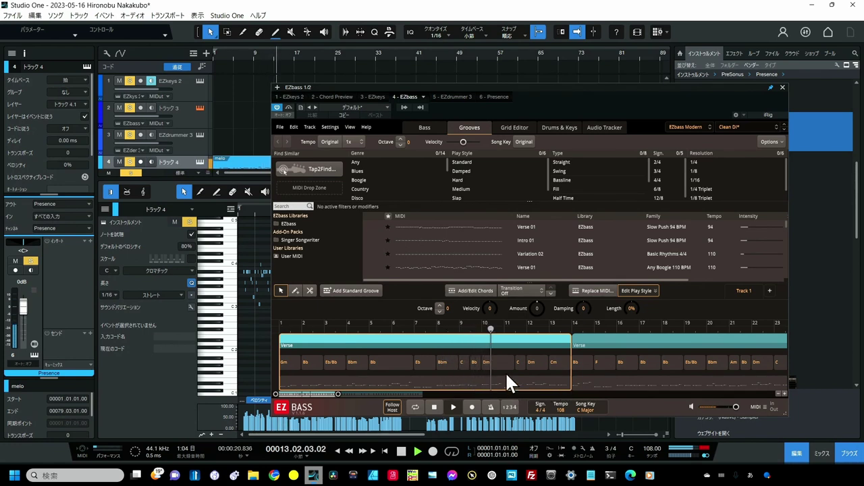
click(436, 409)
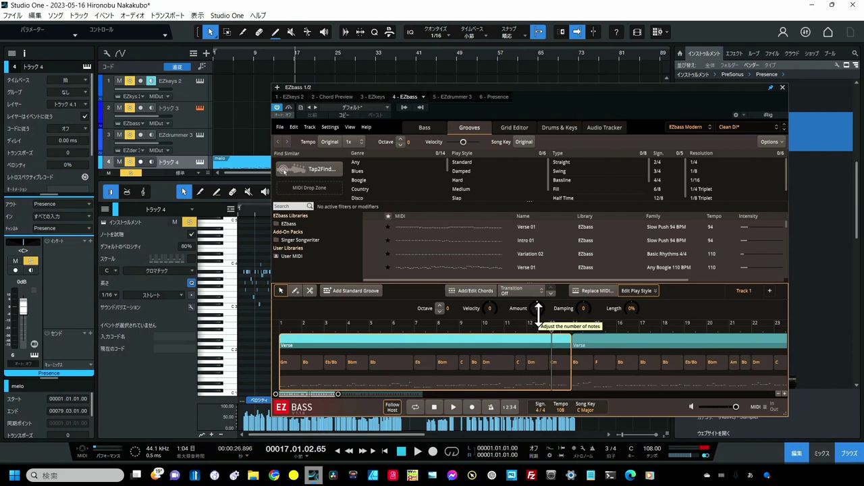
Try a play style amount of +3 on the first bass block during playback and reset it to 0
drag(538, 313, 544, 297)
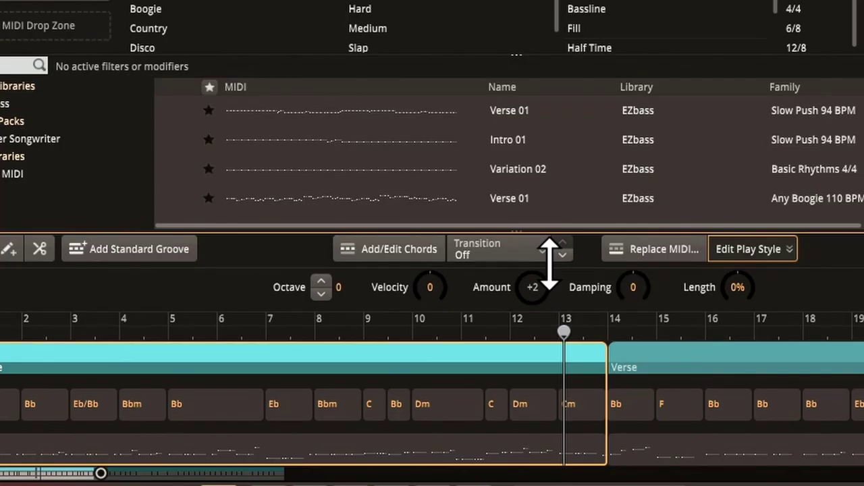
click(317, 485)
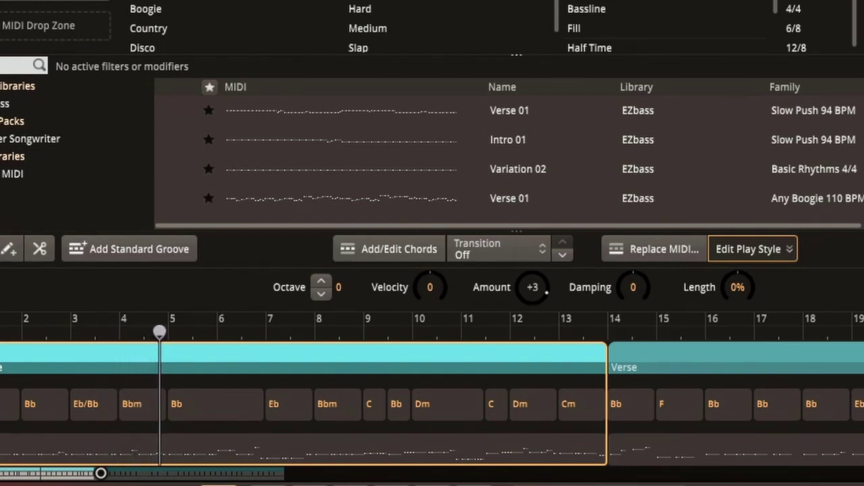
double_click(544, 287)
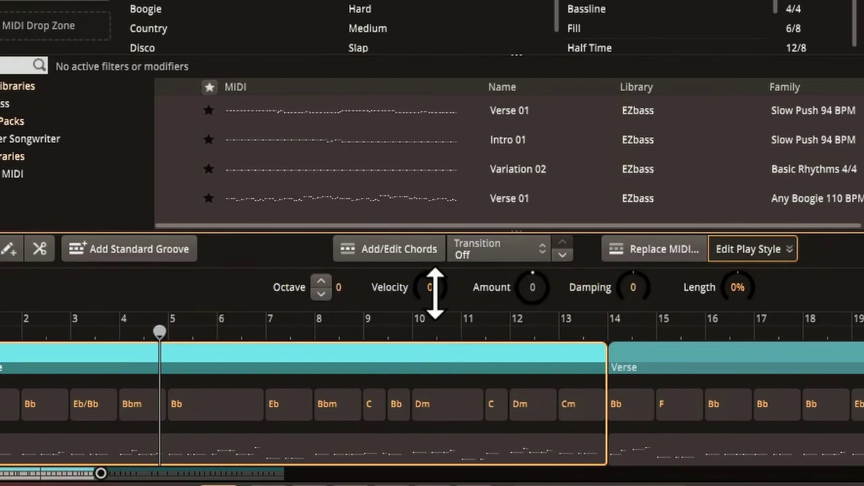
Set the first bass block's velocity to 17 and its octave to 1
drag(439, 278, 438, 291)
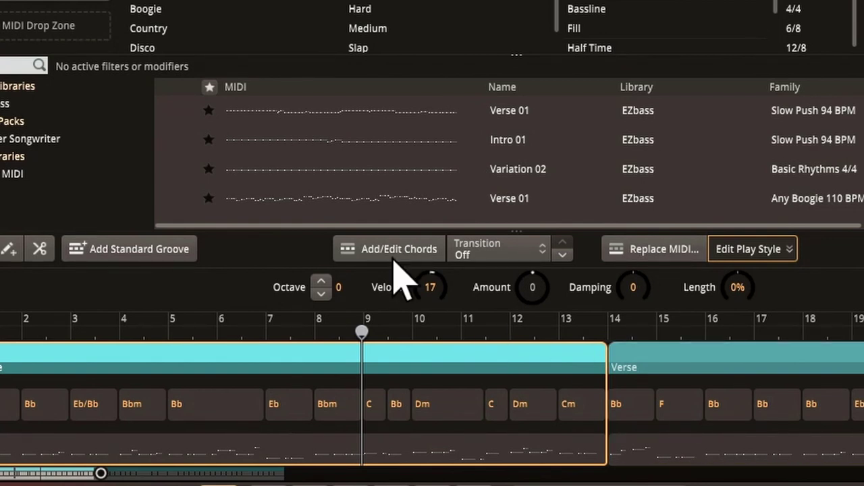
click(321, 282)
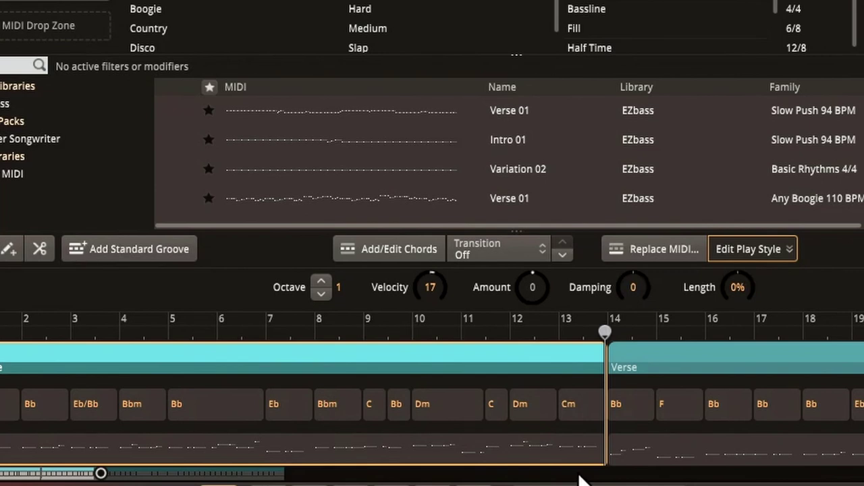
Split the first bass block at bar 13 and open the resulting one-bar block in the Grid Editor
click(40, 249)
click(556, 362)
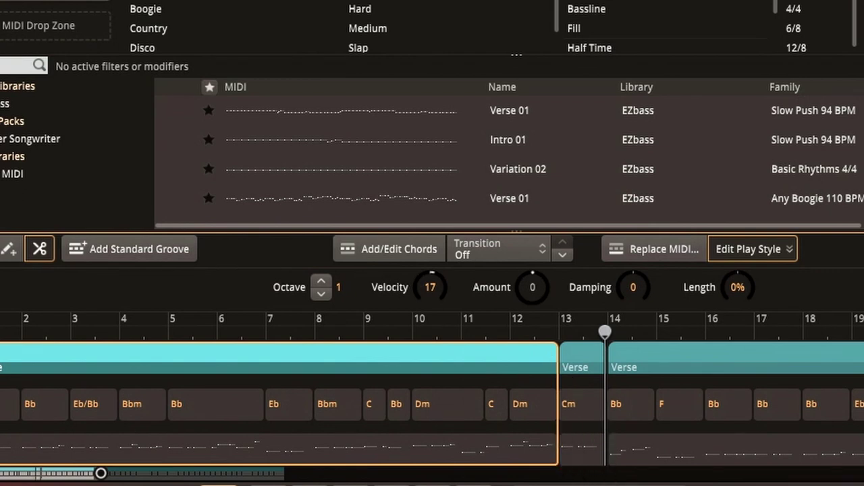
click(588, 355)
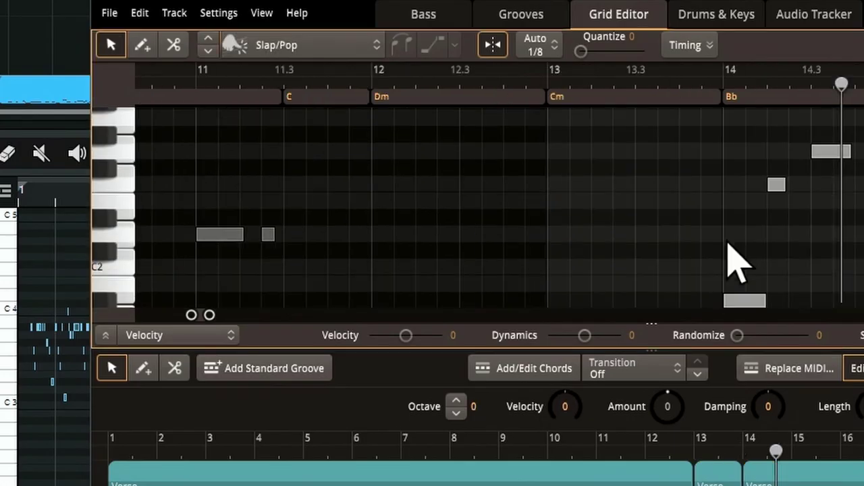
Raise the three short low notes at the end of bar 13 to a higher octave
scroll(736, 263, down, 4)
drag(645, 127, 721, 194)
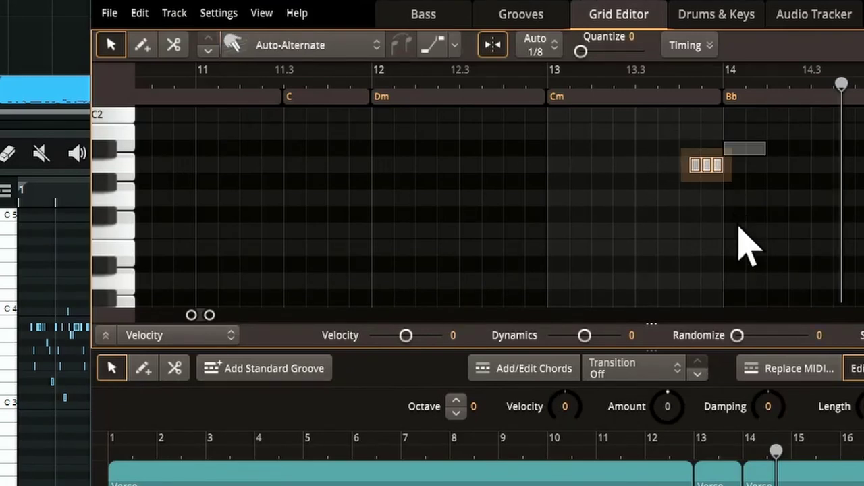
key(Delete)
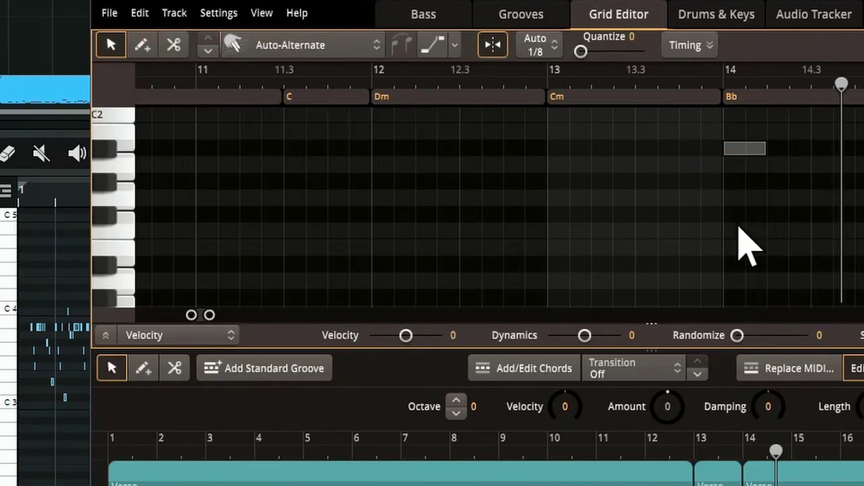
scroll(739, 243, up, 4)
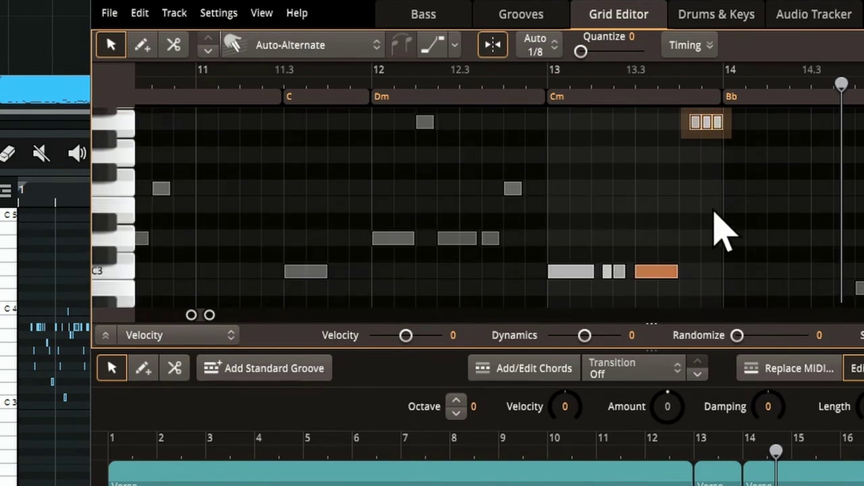
Give the last four notes of bar 13 the Slap/Pop articulation and change the middle short note to Ghost Slap
drag(755, 118, 639, 290)
click(373, 46)
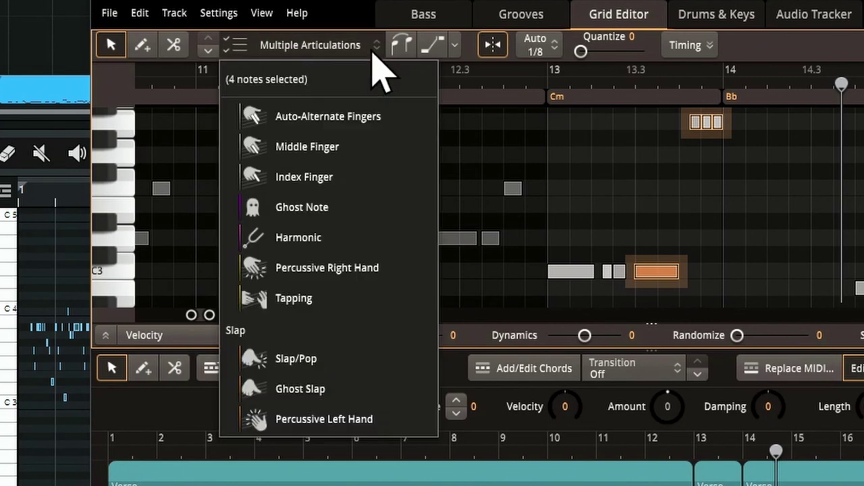
click(298, 361)
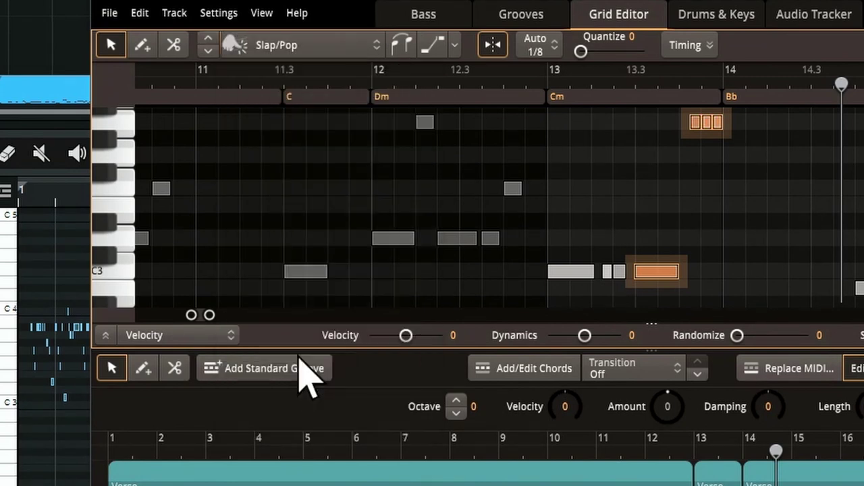
click(709, 123)
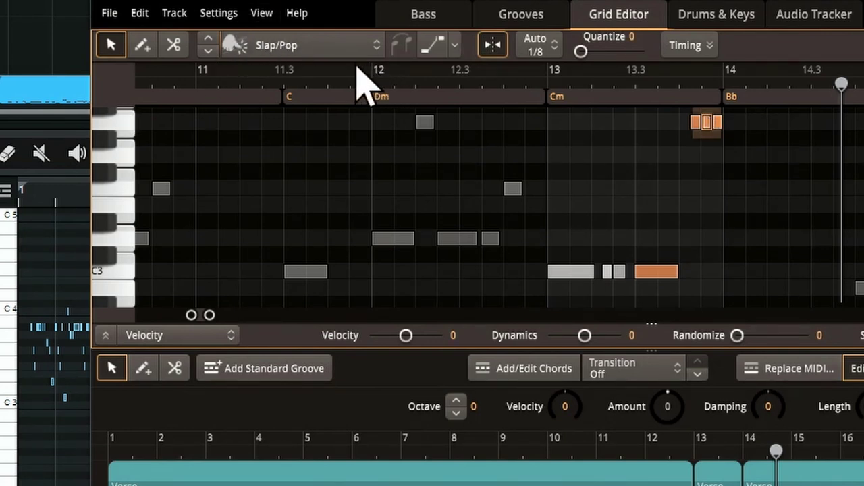
click(335, 53)
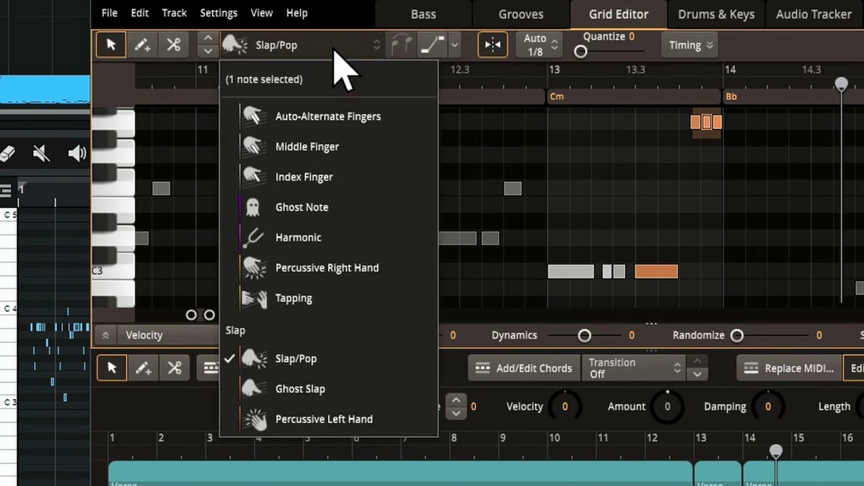
click(297, 392)
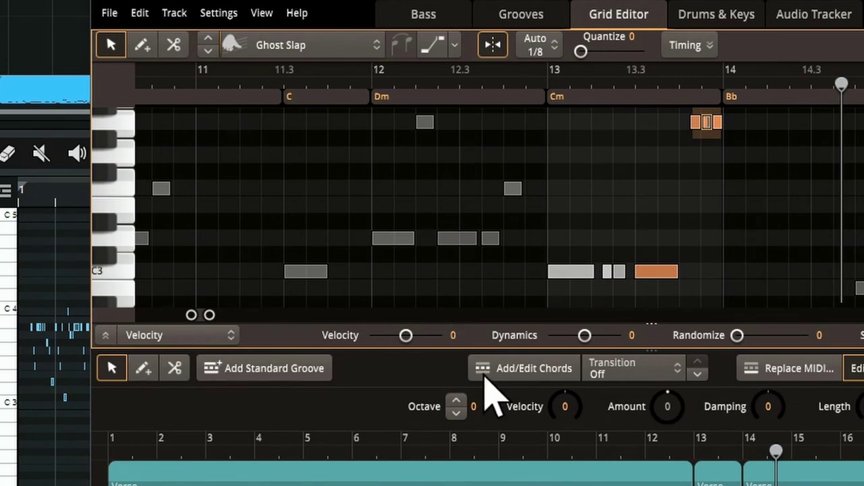
Lower the three short slap notes in bar 13 by one octave and play the passage around them
click(644, 451)
key(space)
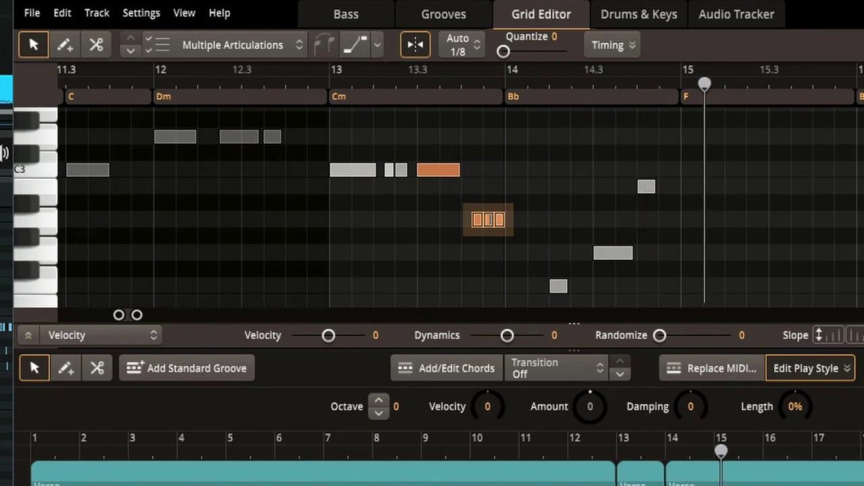
key(space)
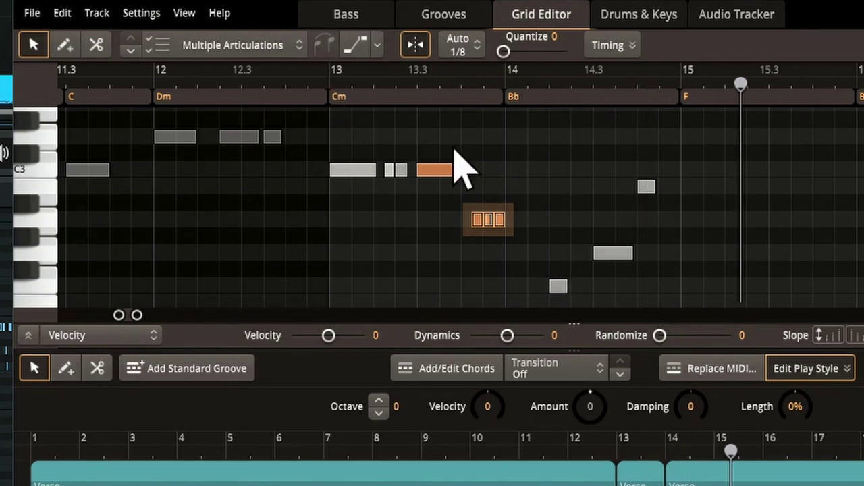
Move the long slap note in bar 13 down to F2 and play the song
click(454, 154)
click(437, 173)
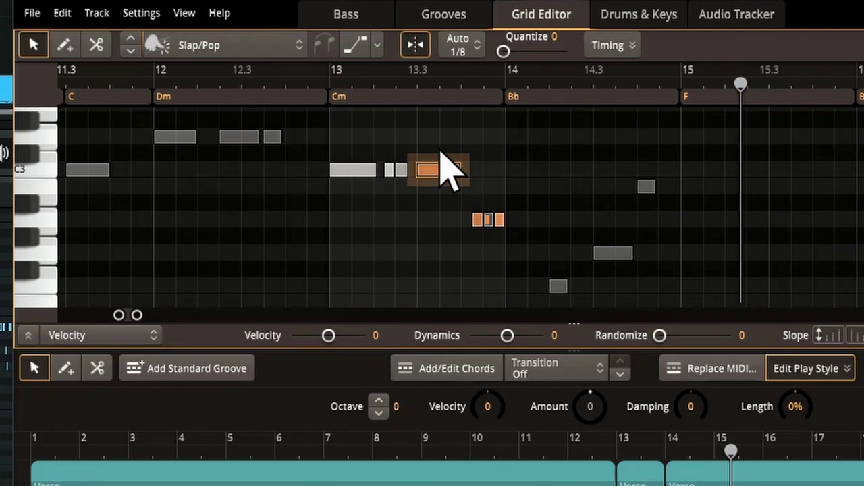
double_click(441, 155)
scroll(441, 157, down, 3)
drag(443, 270, 442, 192)
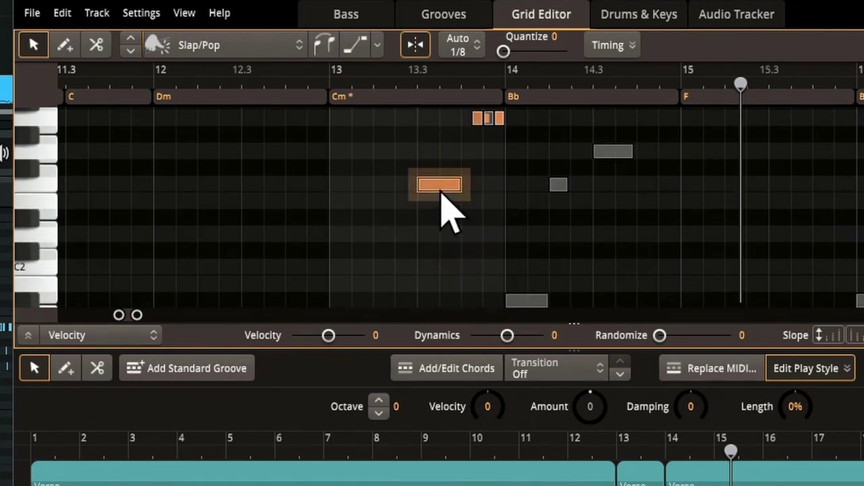
scroll(351, 256, up, 3)
key(space)
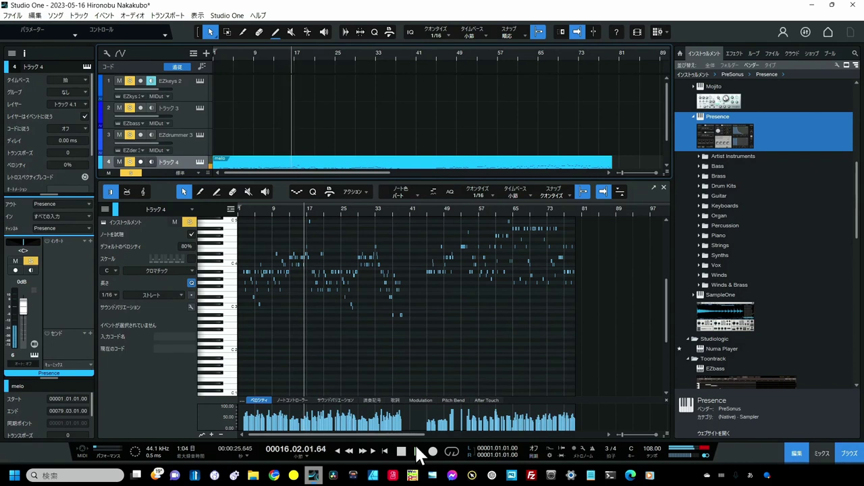
Open the mixer and balance the levels during playback: EZdrummer 3 at +4.8 dB, EZbass at -3.7 dB and Presence at +2.8 dB
key(F3)
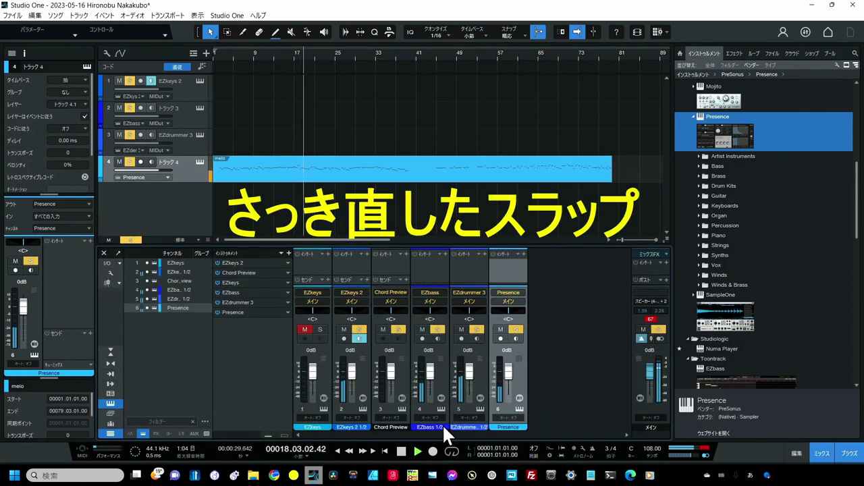
drag(470, 375, 469, 370)
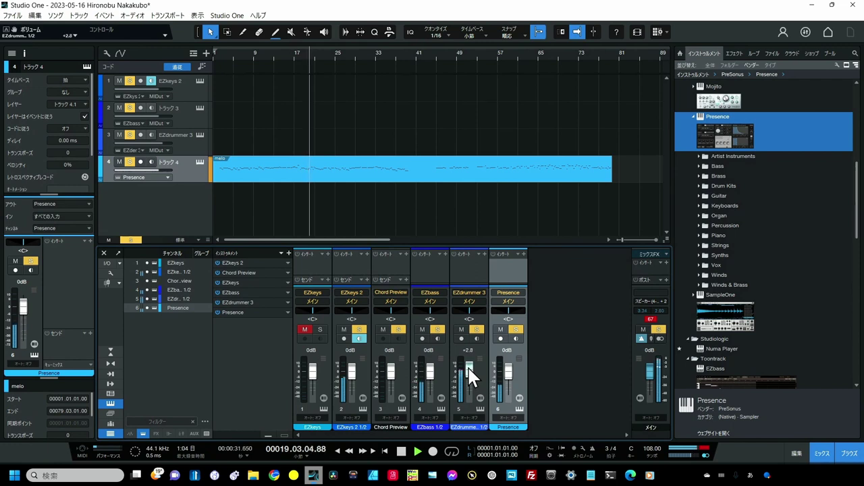
scroll(471, 375, up, 2)
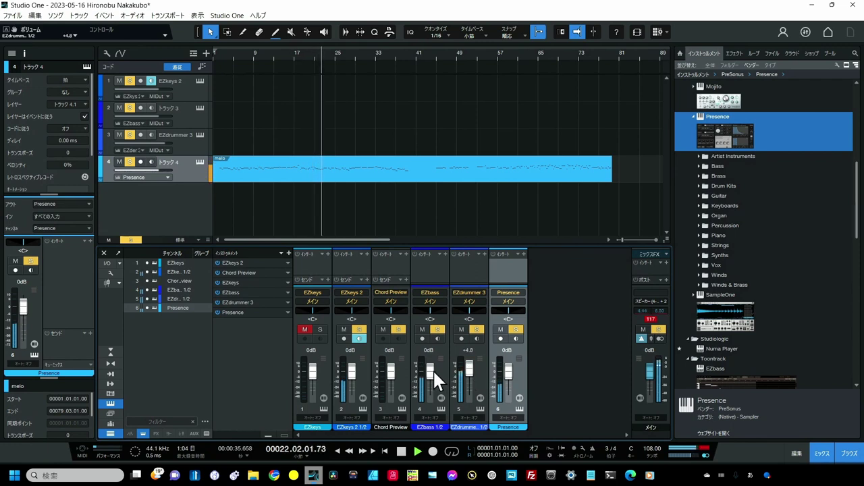
drag(433, 370, 433, 375)
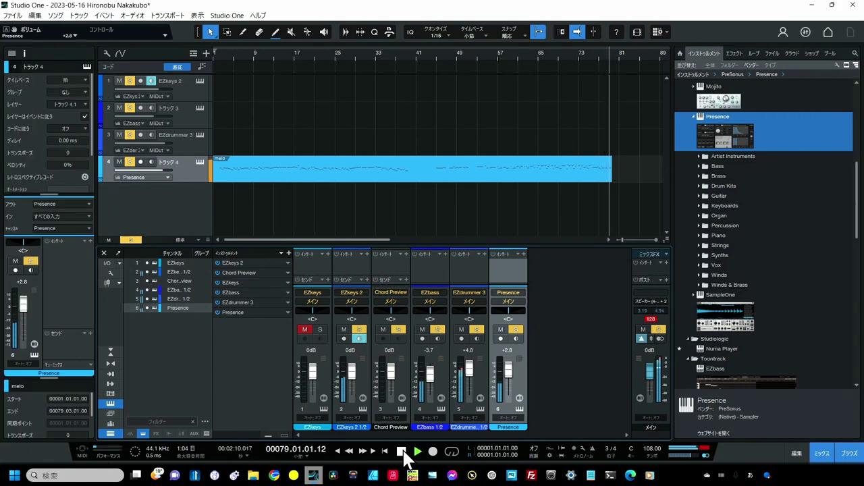
click(402, 451)
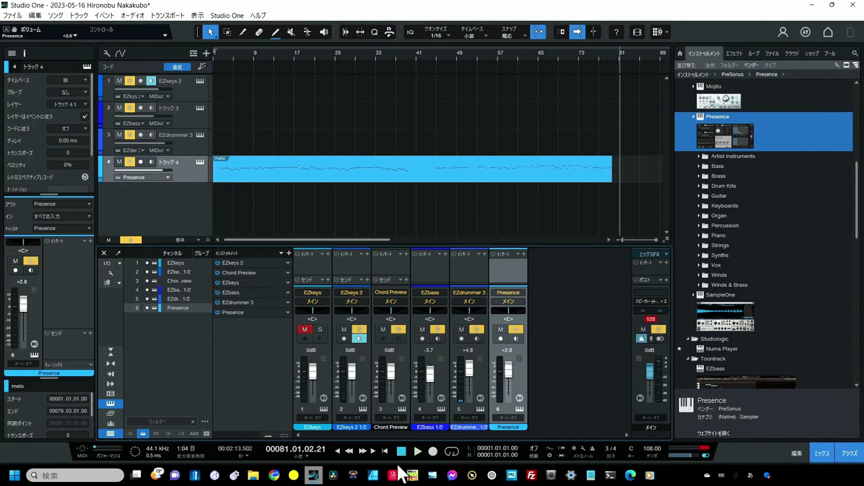